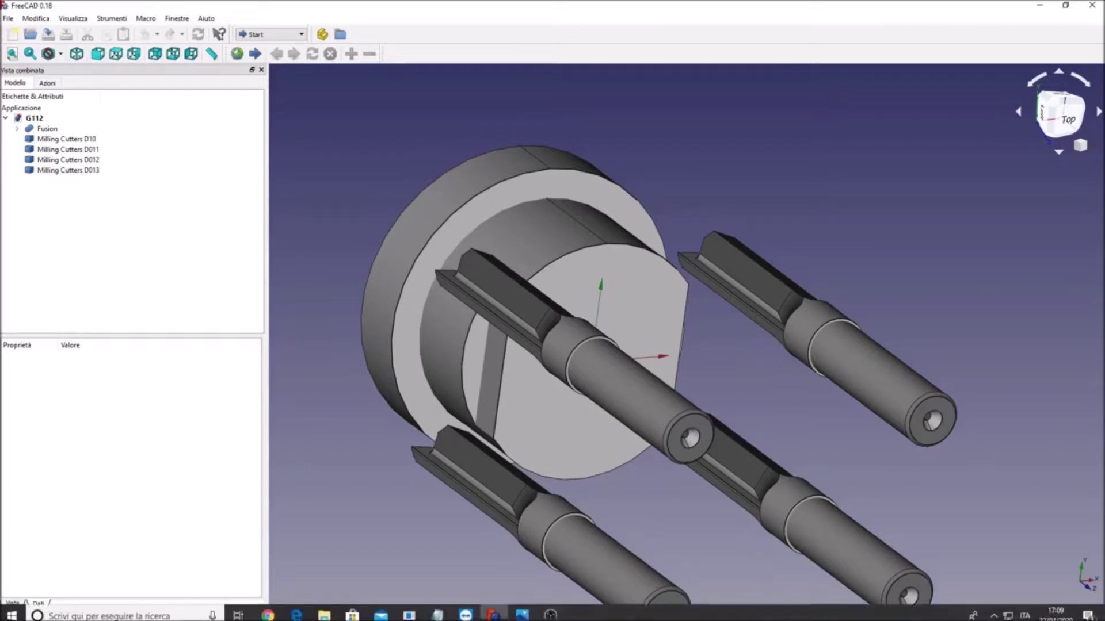
View the G112 reference drawing, then bring up the FANUC manual's polar-interpolation page
left_click(521, 612)
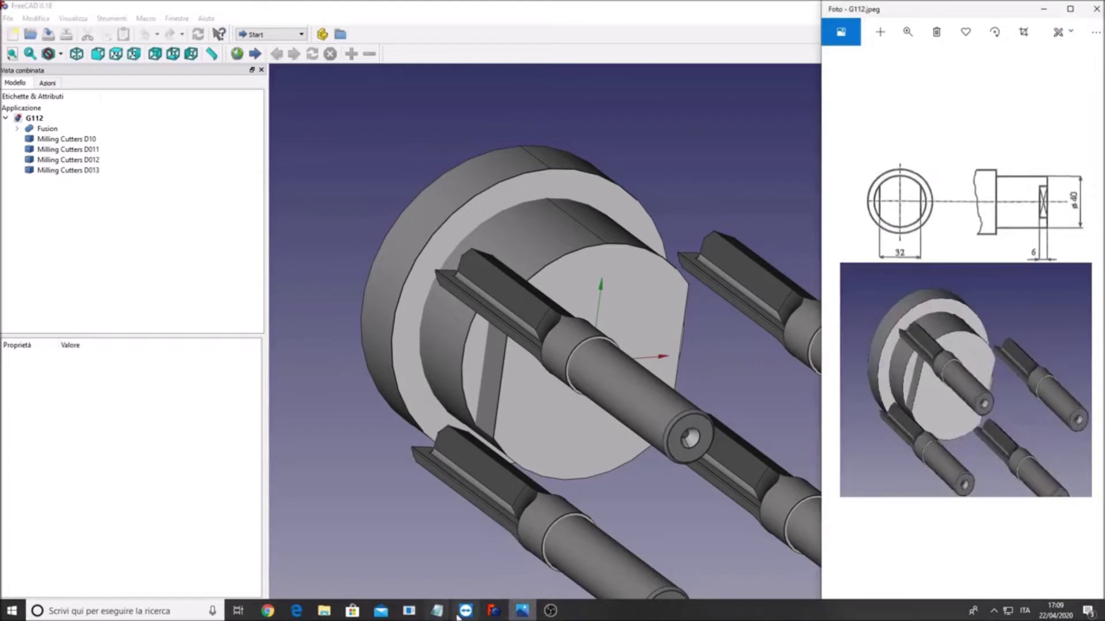
left_click(296, 612)
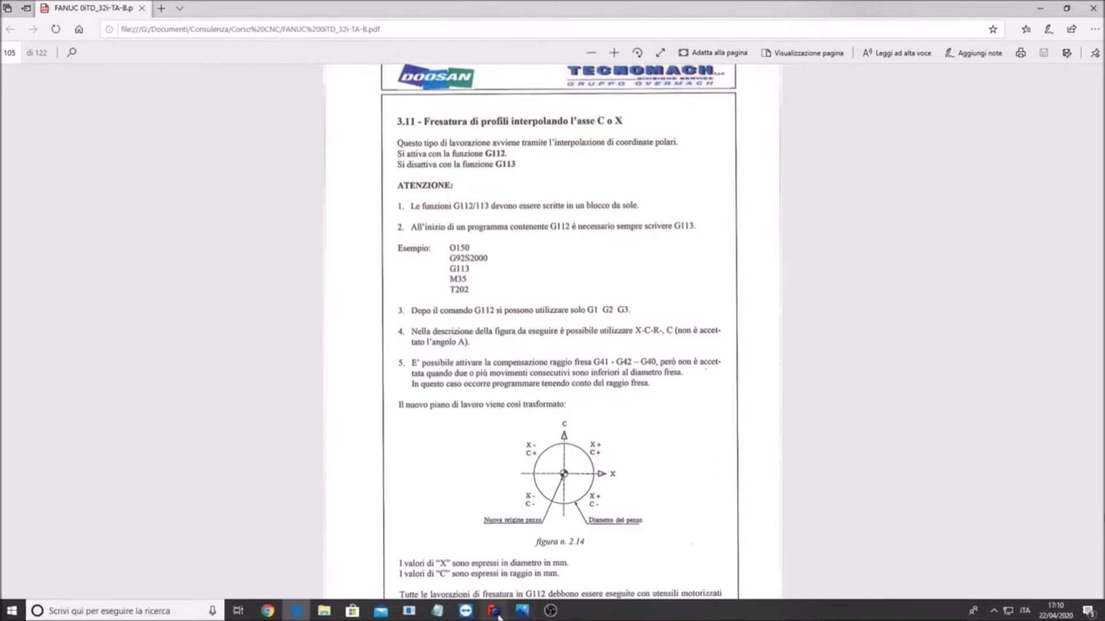
Switch from the FANUC manual back to the FreeCAD G112 model
left_click(495, 611)
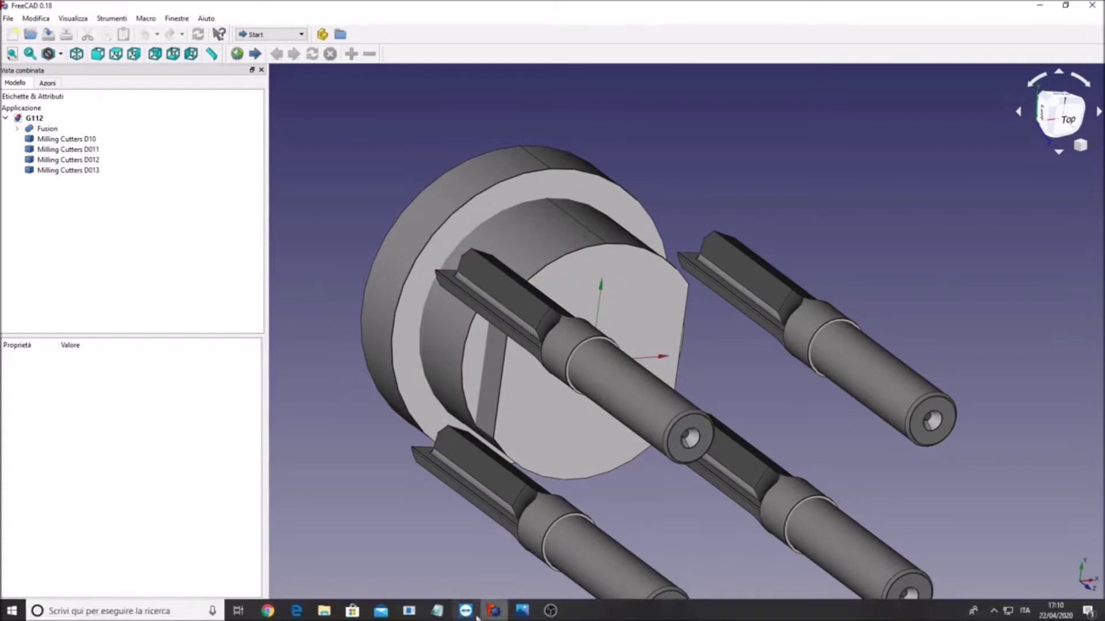
Bring the FANUC manual back up at section 3.11 on G112/G113 milling
left_click(298, 612)
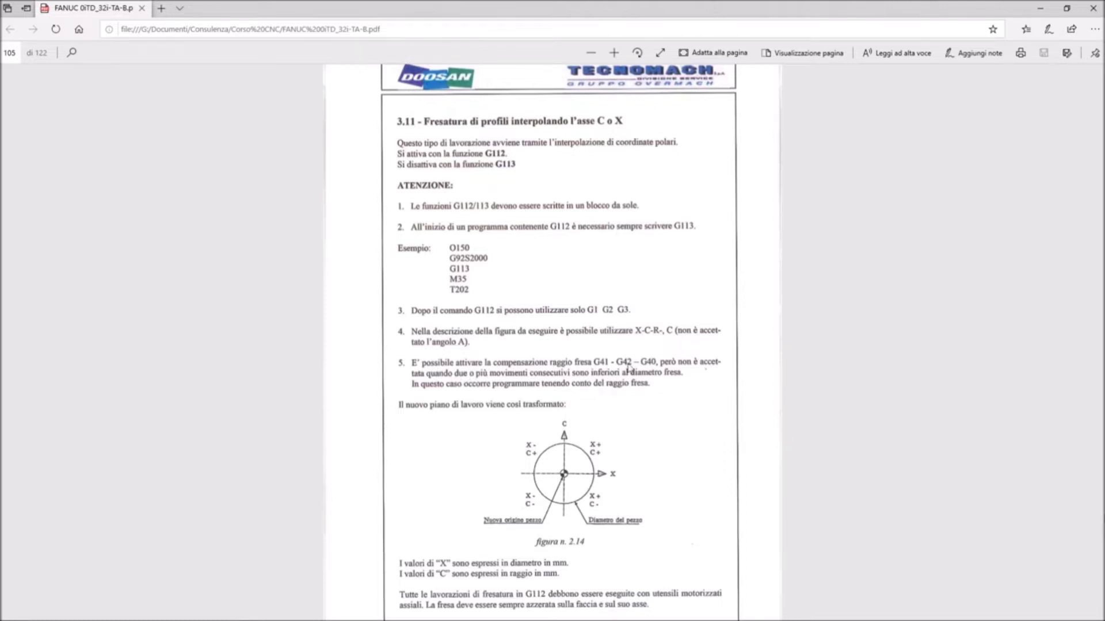
Read the manual page down to figure 2.14, then minimize Edge to reveal FreeCAD
scroll(629, 368, "down", 1)
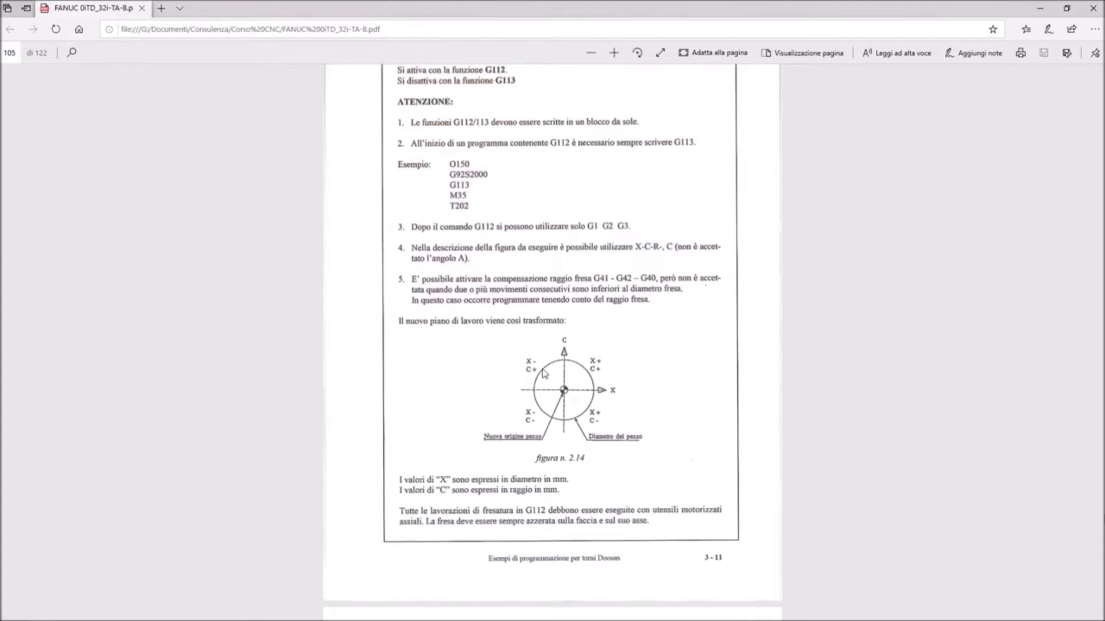
scroll(547, 378, "down", 2)
scroll(547, 378, "up", 2)
left_click(1040, 10)
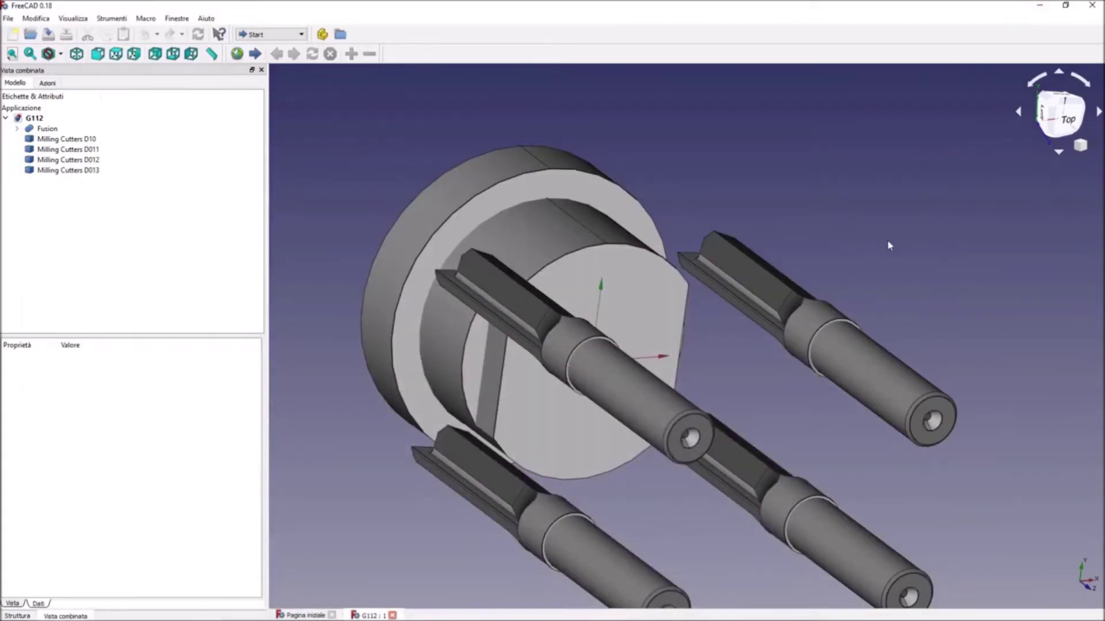
mouse_move(493, 610)
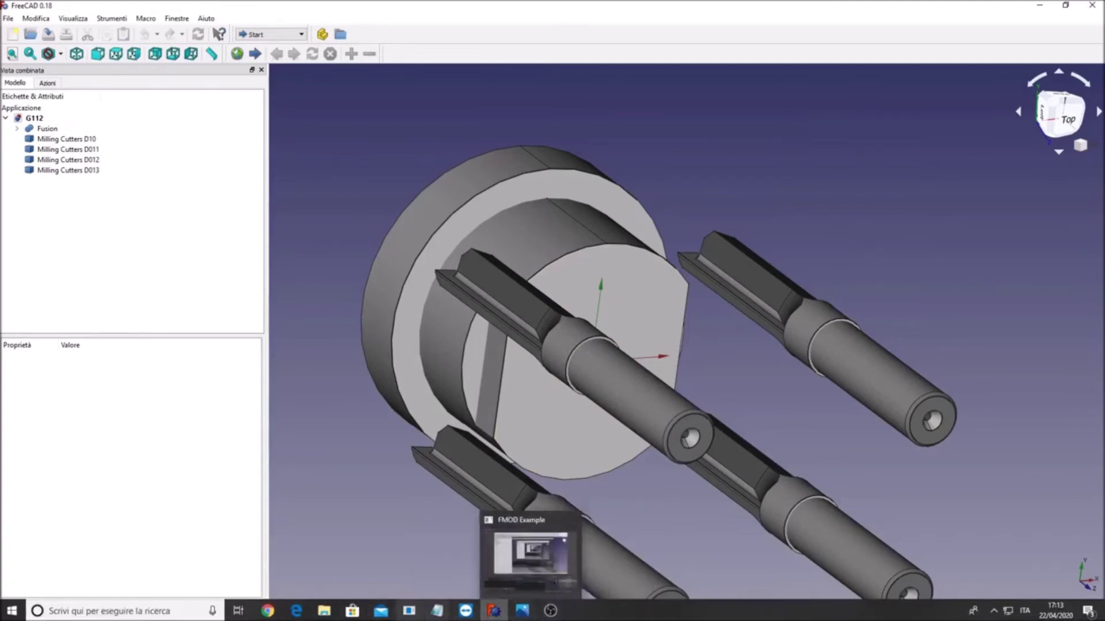
Glance at the G112 drawing, narrow the Combo View panel, and pan the model up-left
left_click(494, 561)
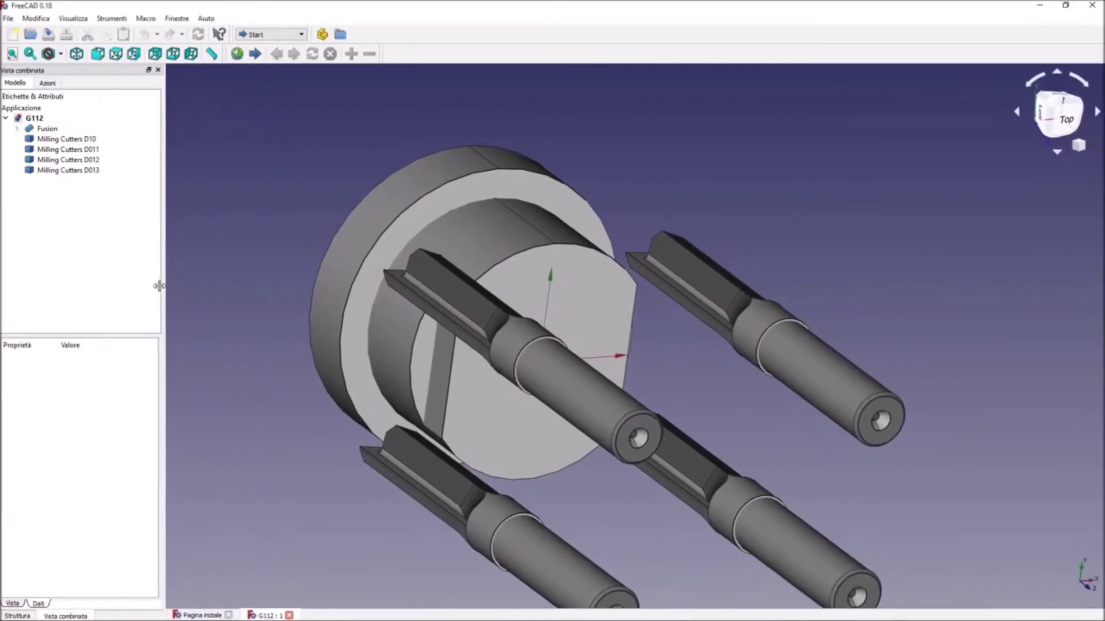
left_click_drag(269, 287, 153, 287)
middle_click_drag(375, 286, 298, 246)
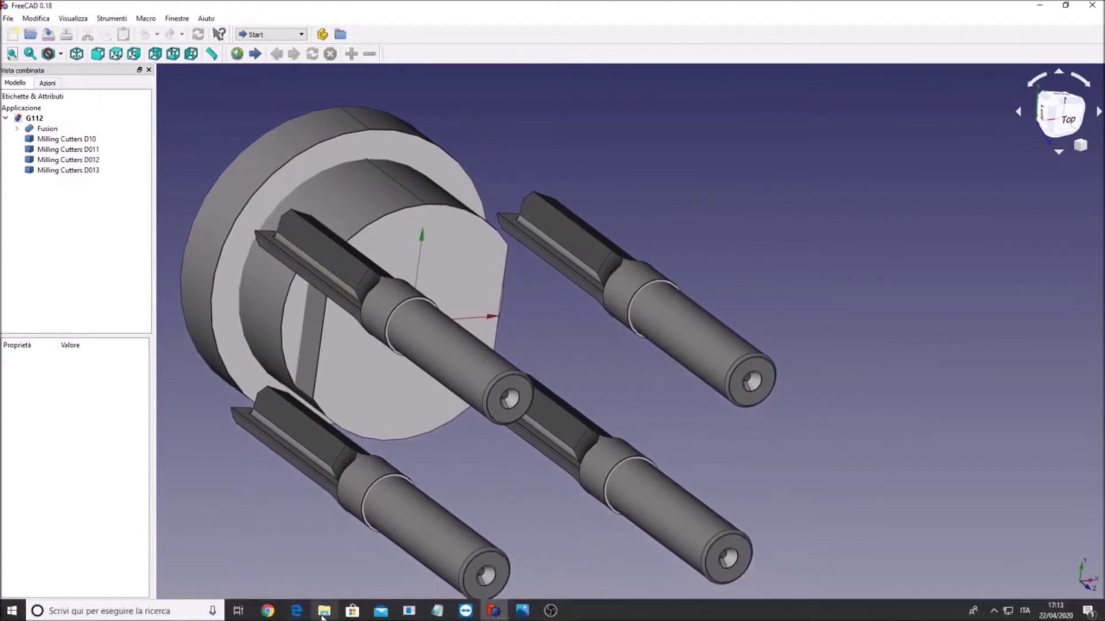
Place G112.jpeg, with its Ø40, 32 and 6 dimensions, beside the FreeCAD model
left_click(522, 611)
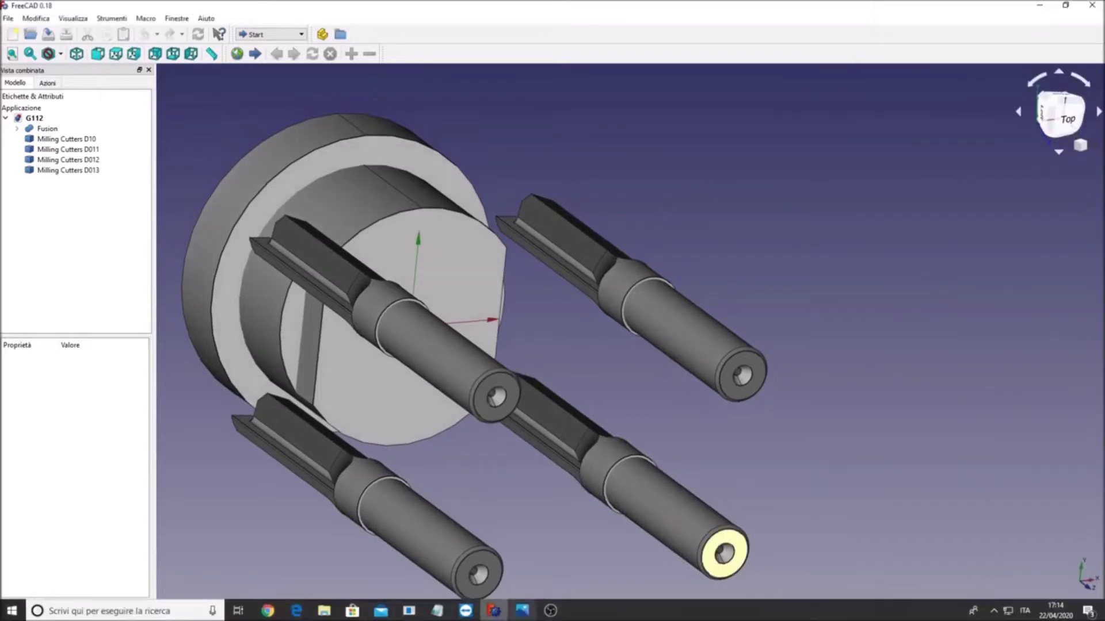
left_click(521, 611)
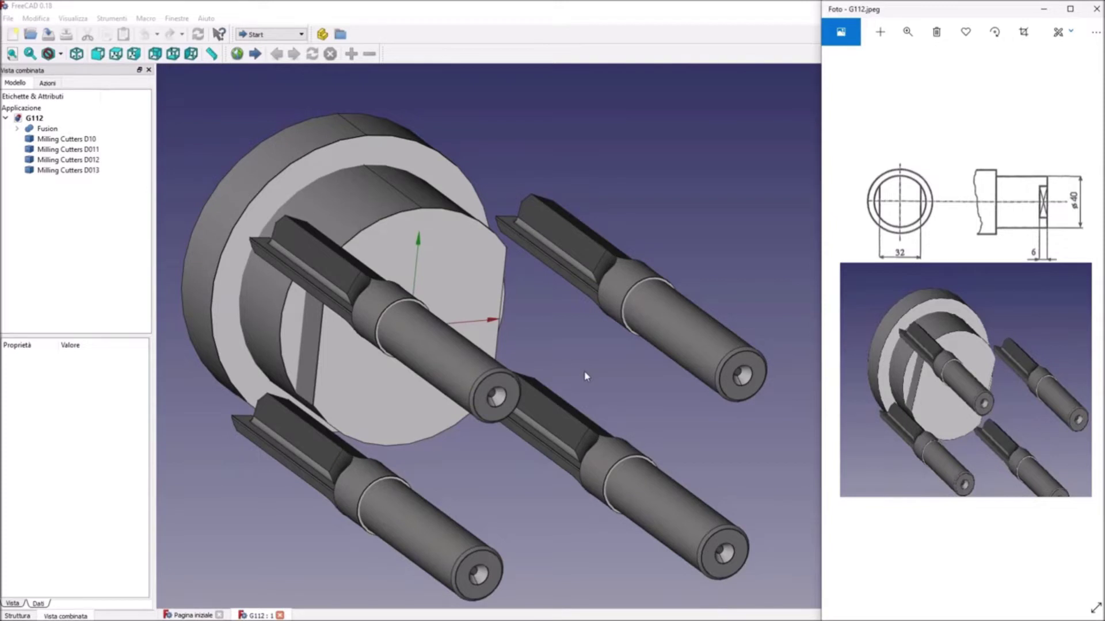
Orbit and pan the G112 model to inspect the flat and cutters from several angles
middle_click_drag(582, 370, 524, 366)
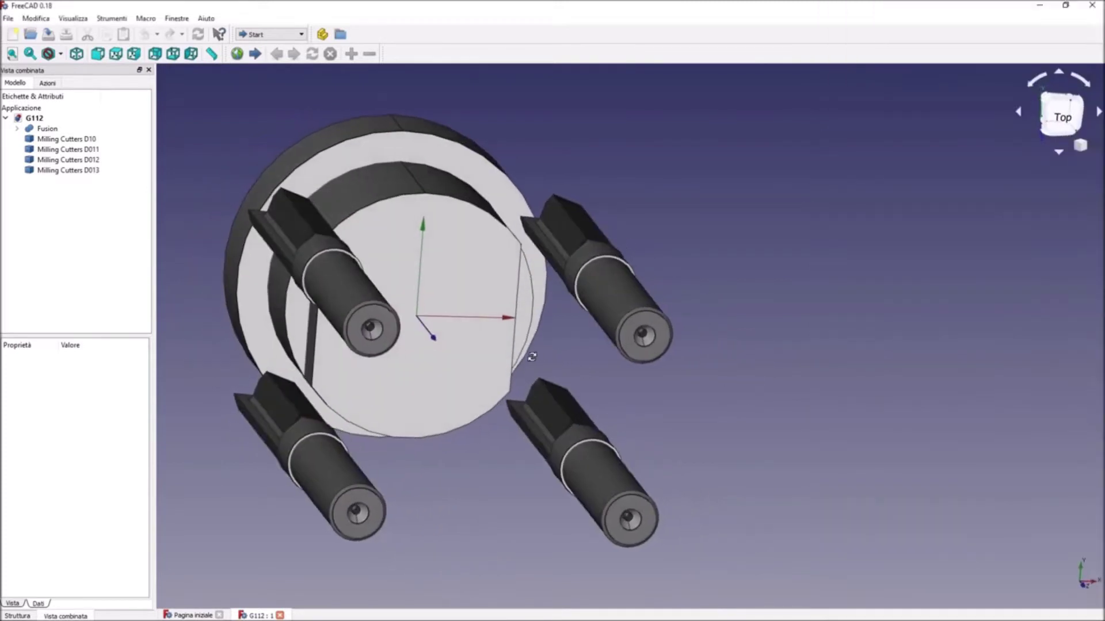
middle_click_drag(693, 417, 754, 409)
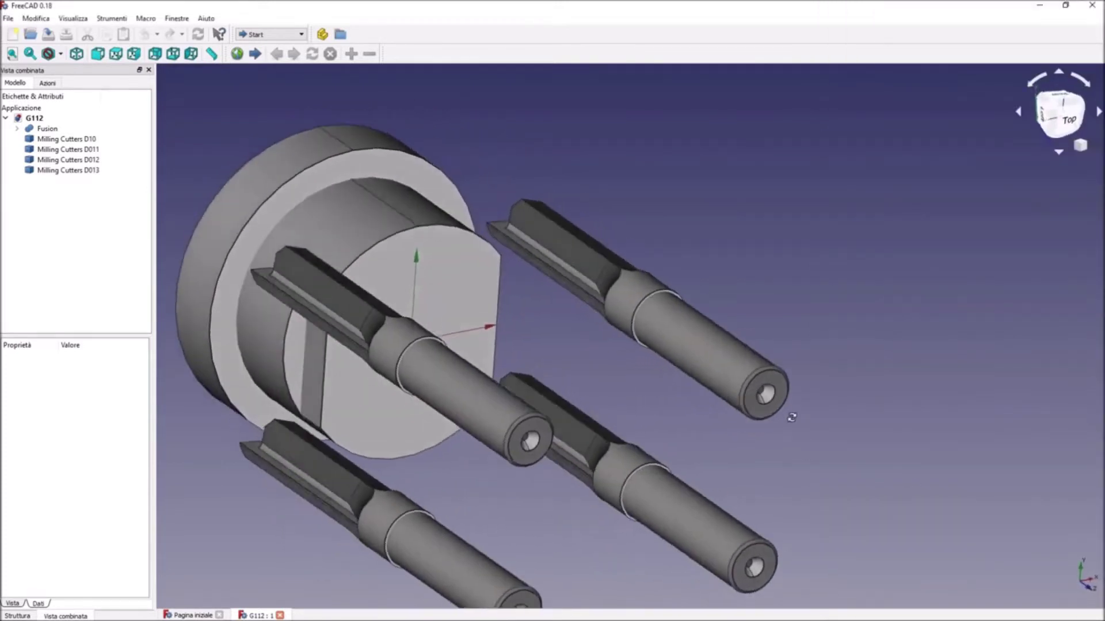
middle_click_drag(544, 325, 722, 262)
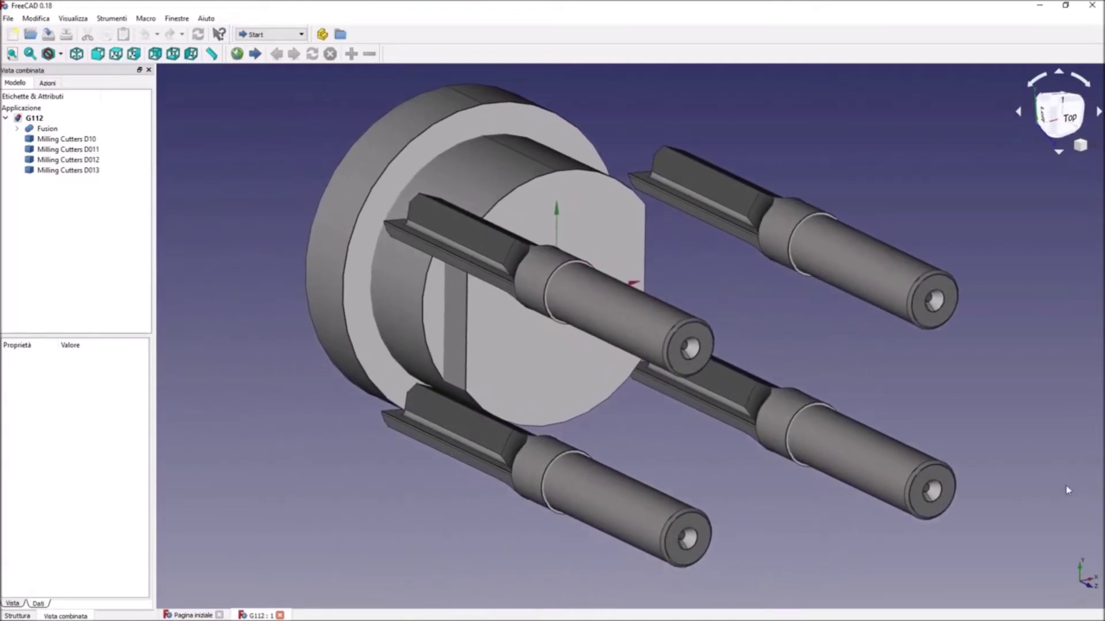
middle_click_drag(773, 359, 545, 343)
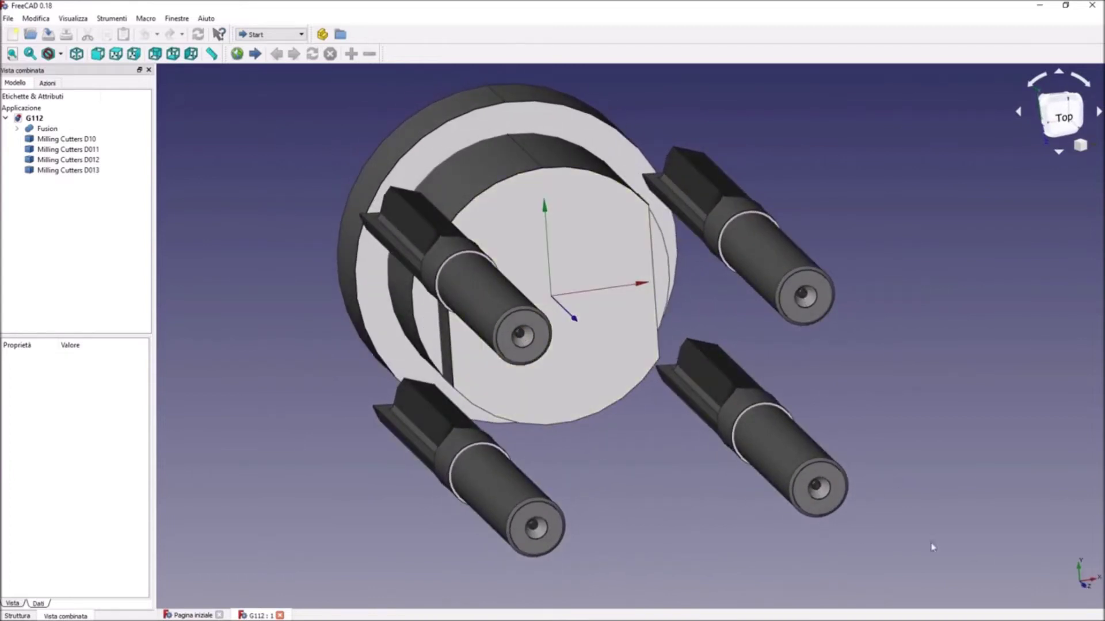
middle_click_drag(633, 402, 551, 270)
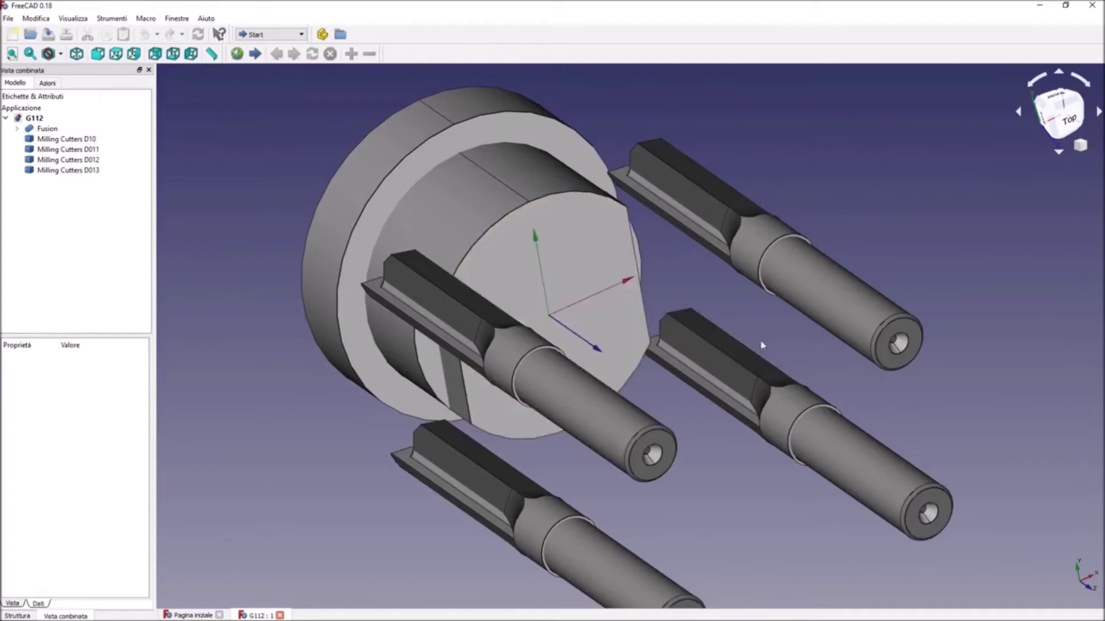
middle_click_drag(713, 501, 694, 485)
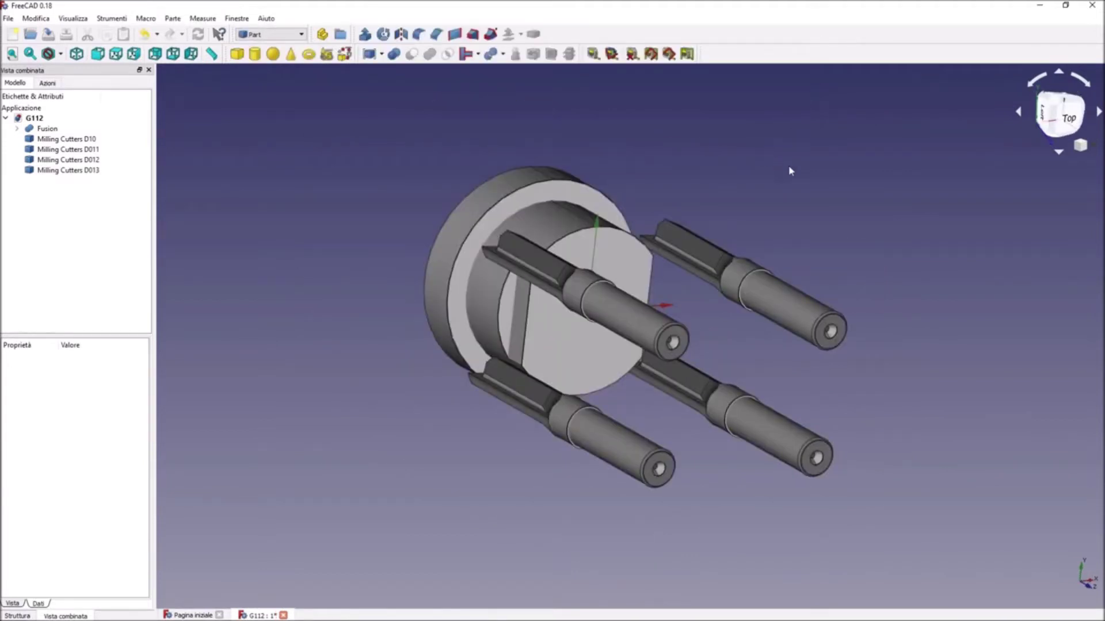
Select Milling Cutters D10 and show the part from the top view
middle_click_drag(792, 168, 789, 183)
mouse_move(922, 293)
middle_mouse_down()
mouse_move(873, 276)
mouse_move(831, 235)
mouse_move(812, 237)
middle_mouse_up()
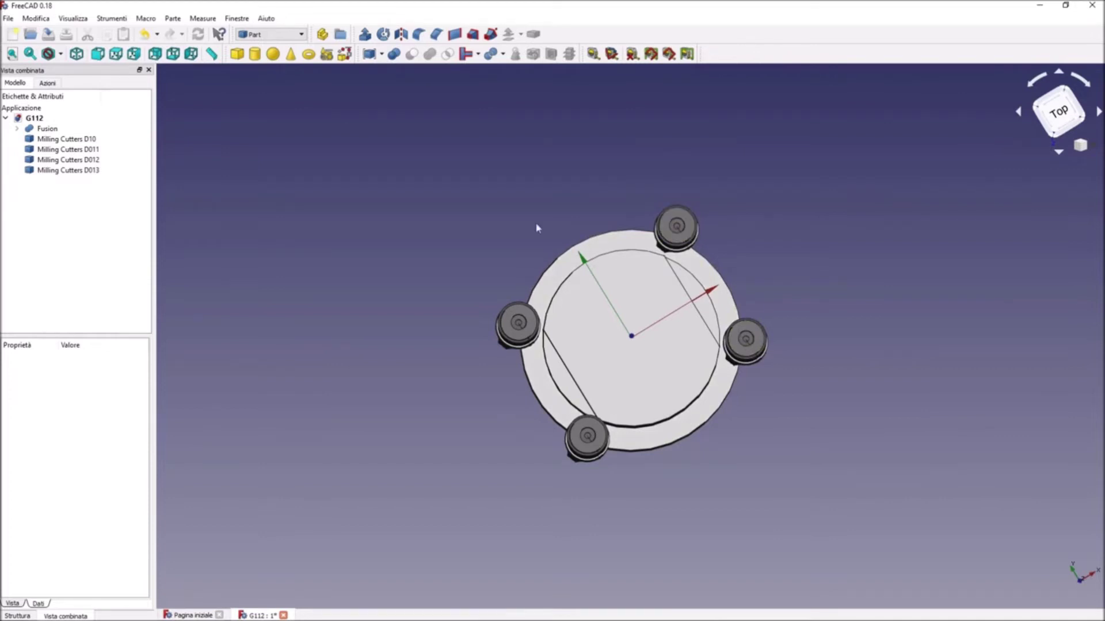
middle_click_drag(454, 207, 552, 299)
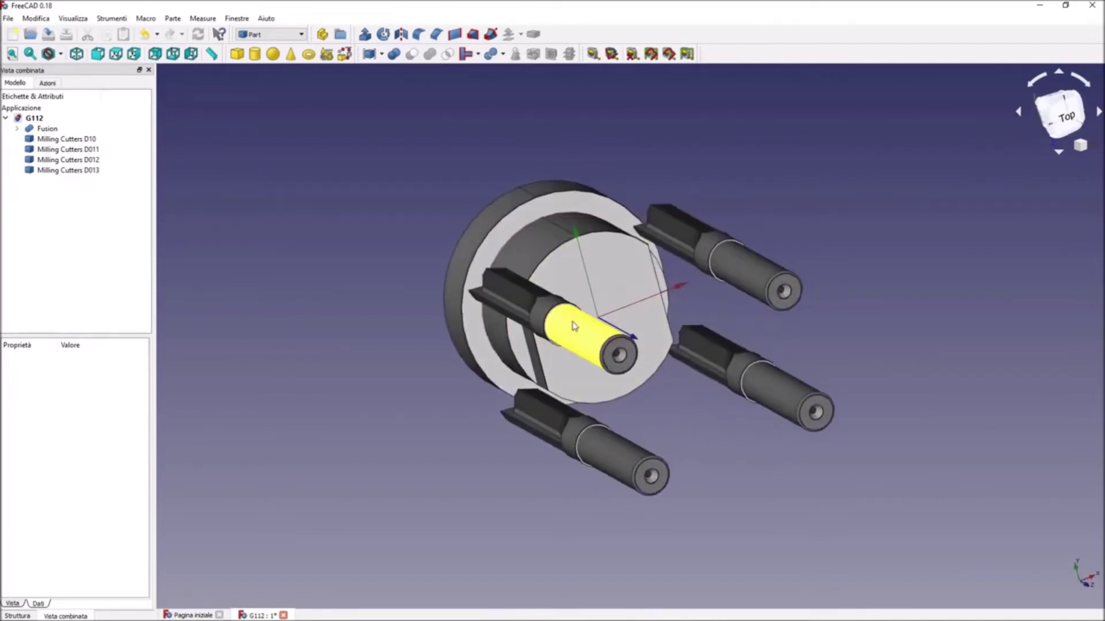
left_click(573, 327)
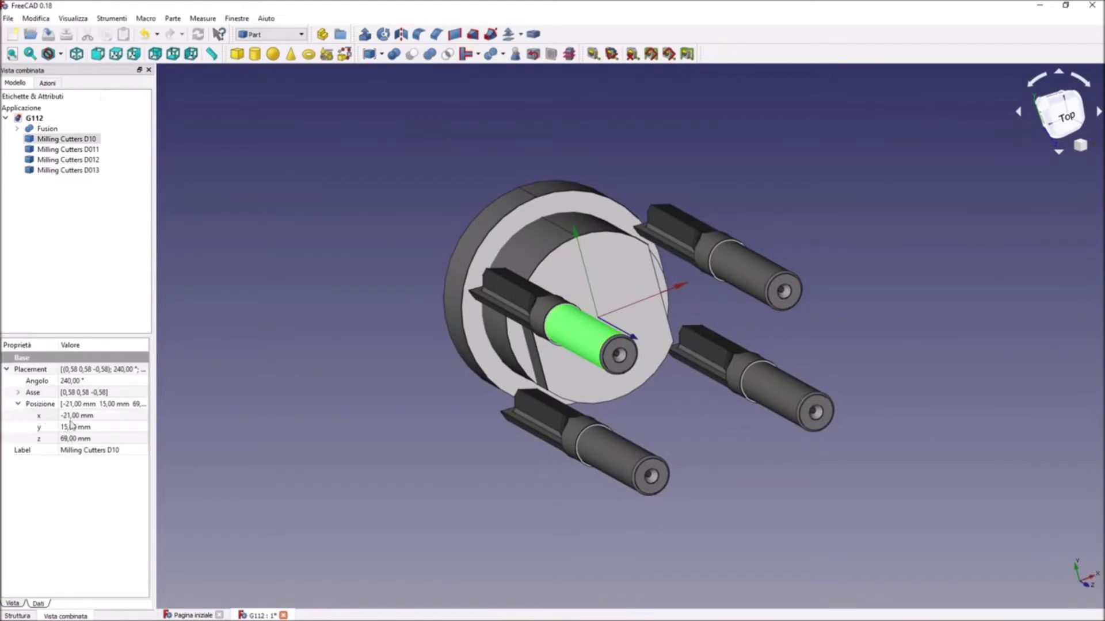
key("2")
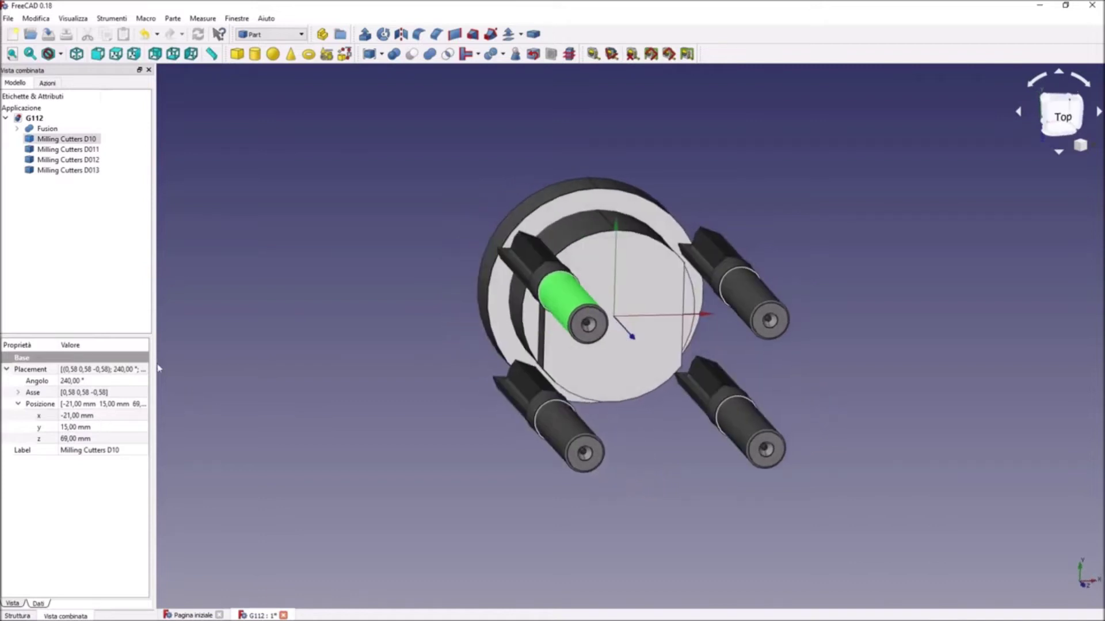
Scroll cutter D10's X position through trial values across the flat
left_click(75, 418)
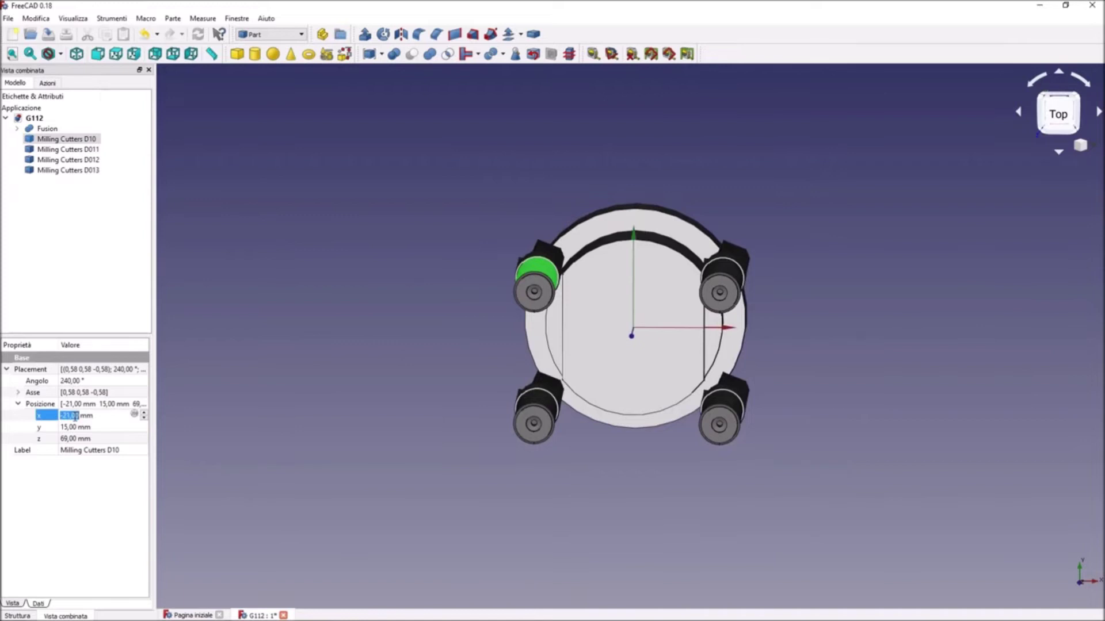
scroll(75, 416, "up", 5)
scroll(75, 417, "up", 3)
scroll(74, 418, "up", 3)
scroll(75, 417, "up", 2)
scroll(75, 417, "up", 2)
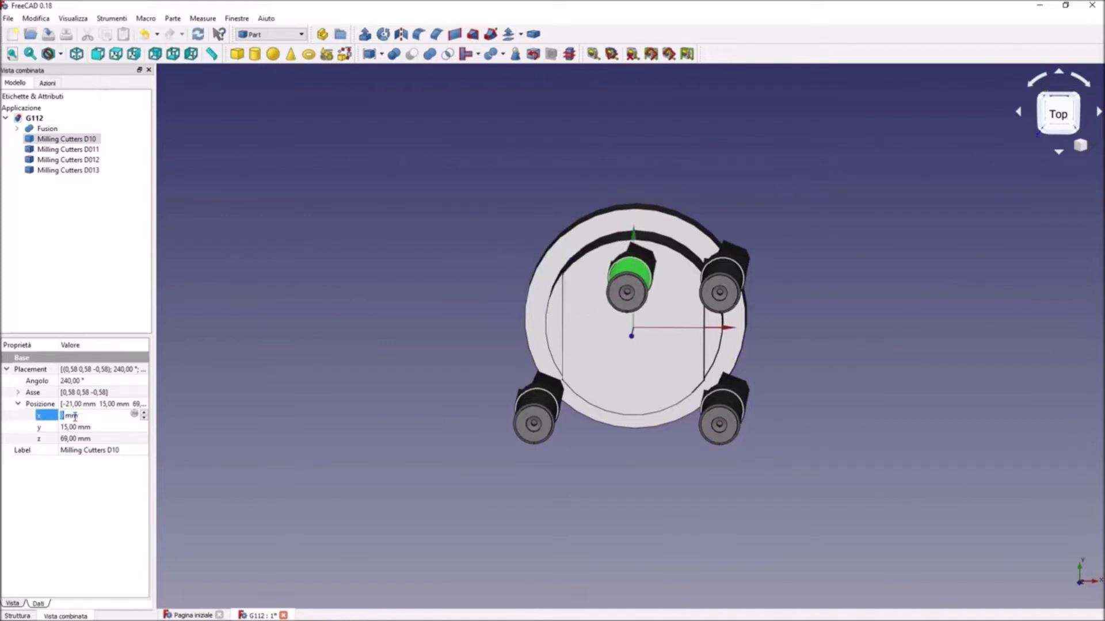
middle_click_drag(388, 314, 390, 283)
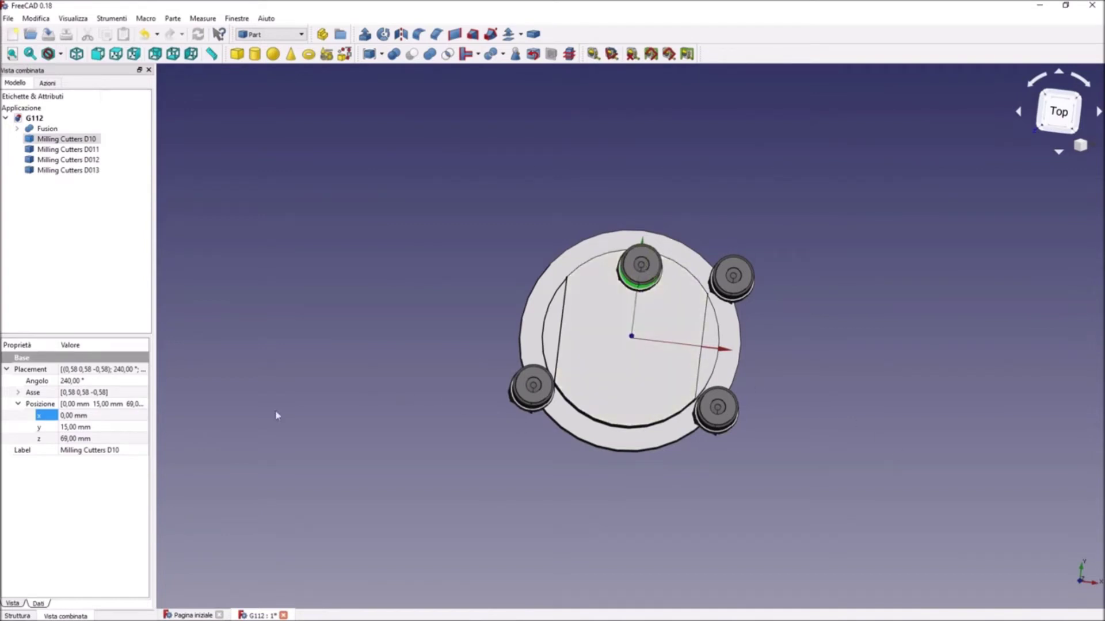
Scroll cutter D10's X position back to -21,00 mm
left_click(82, 415)
scroll(82, 415, "up", 2)
scroll(83, 415, "up", 1)
scroll(83, 415, "up", 1)
scroll(83, 415, "up", 1)
scroll(83, 414, "up", 1)
scroll(82, 415, "up", 2)
scroll(83, 415, "up", 1)
scroll(83, 415, "up", 1)
scroll(82, 415, "up", 1)
scroll(82, 415, "up", 1)
scroll(82, 415, "up", 1)
scroll(82, 415, "up", 1)
scroll(83, 415, "up", 1)
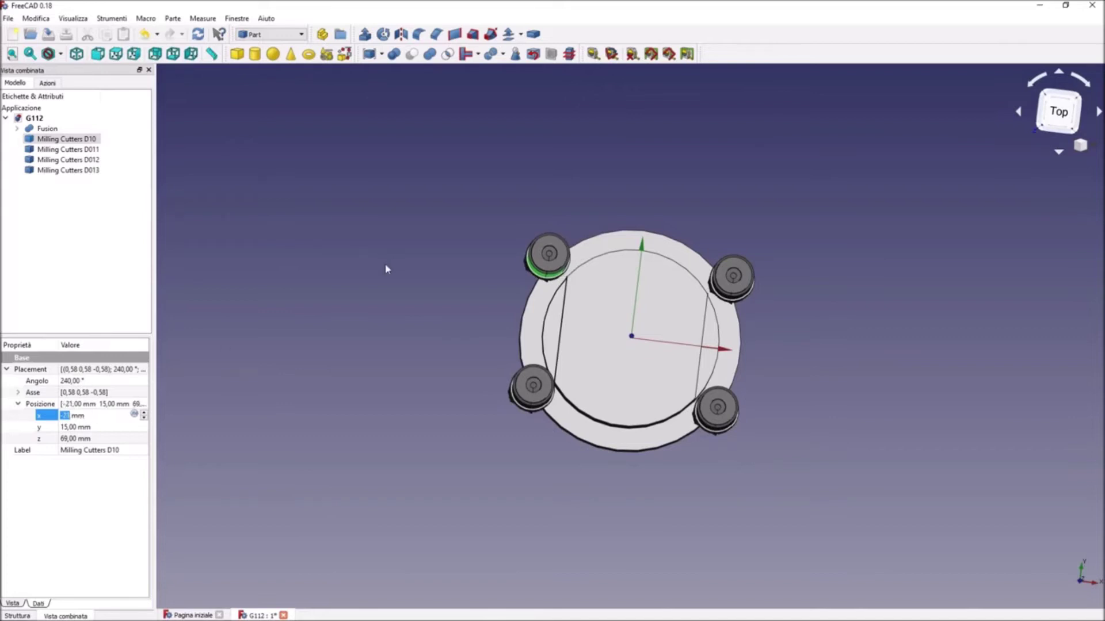
mouse_move(630, 345)
left_click(521, 612)
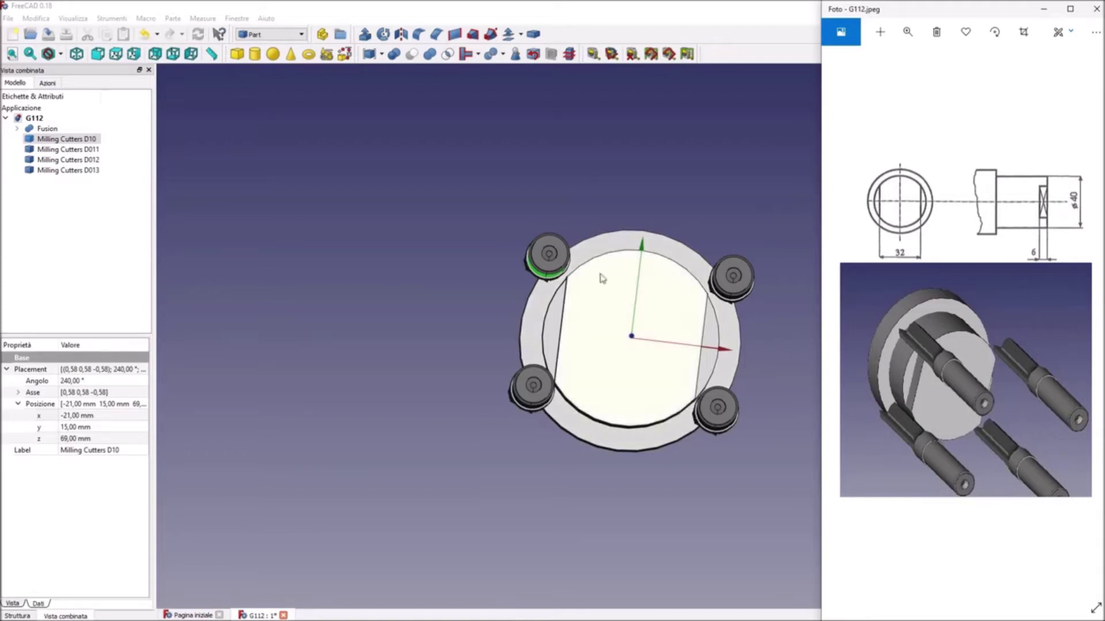
mouse_move(424, 292)
middle_mouse_down()
mouse_move(391, 305)
mouse_move(420, 291)
middle_mouse_up()
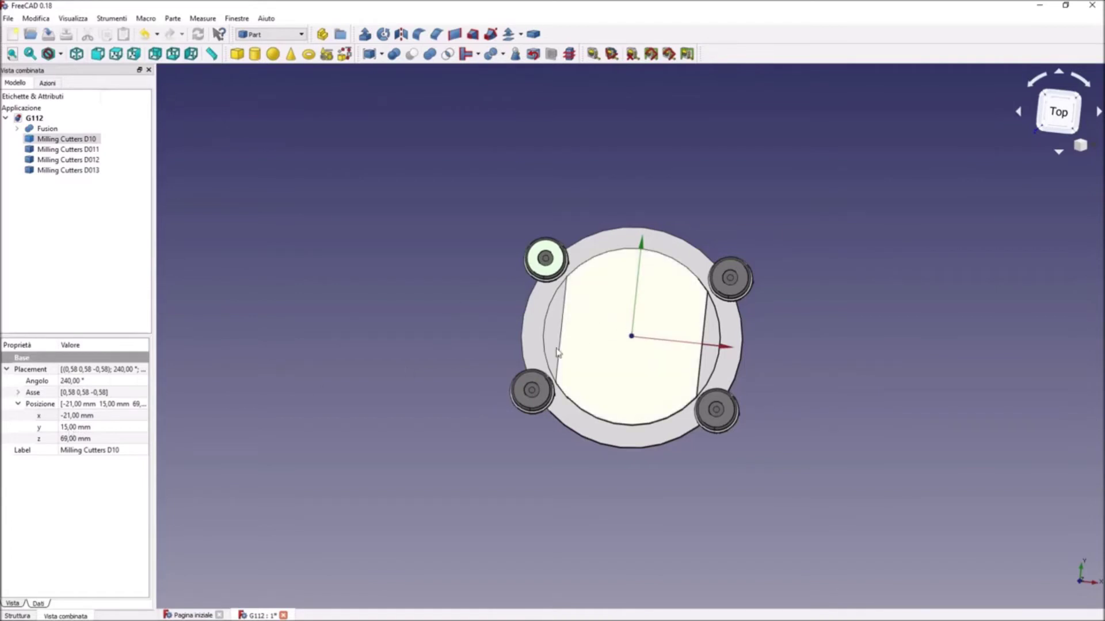
Select each cutter in turn to compare placements, e.g. D011 at x -21, y -15 mm
left_click(538, 401)
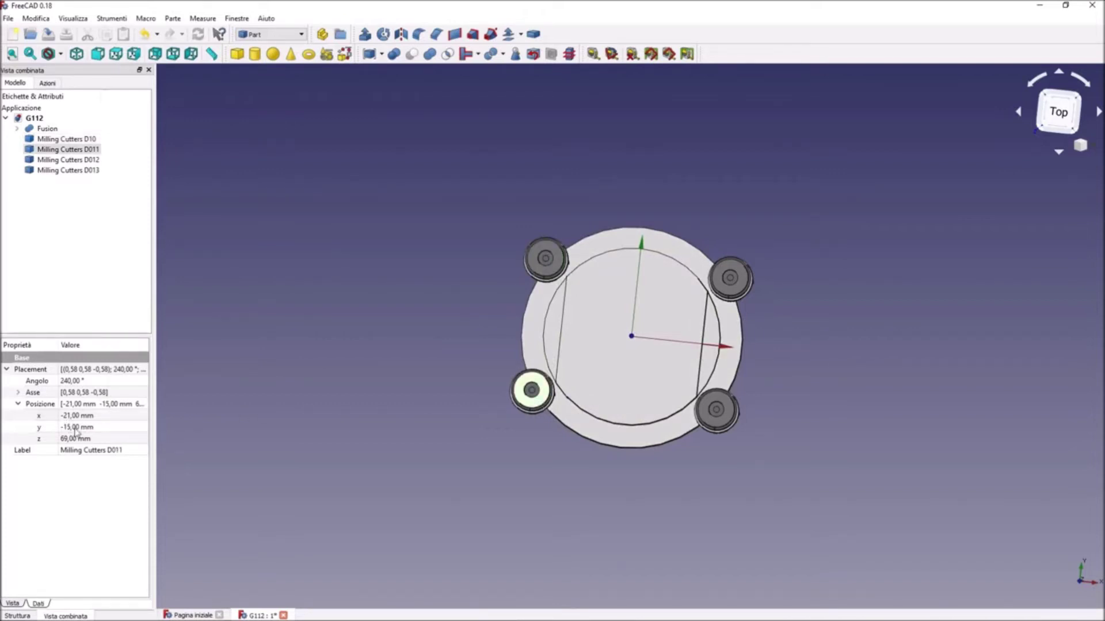
left_click(545, 259)
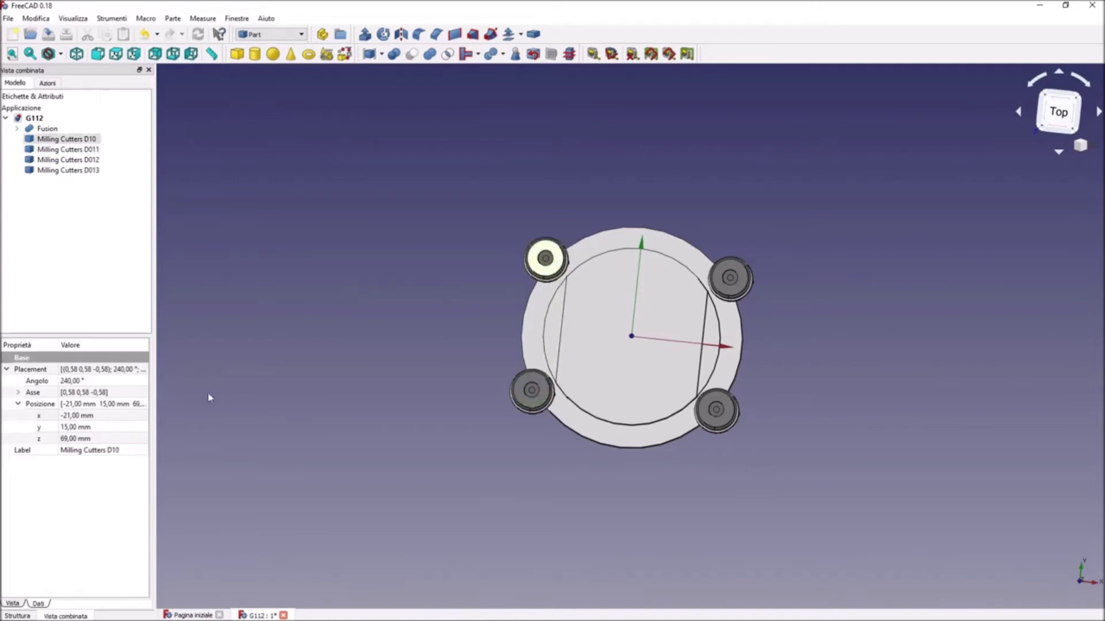
left_click(532, 391)
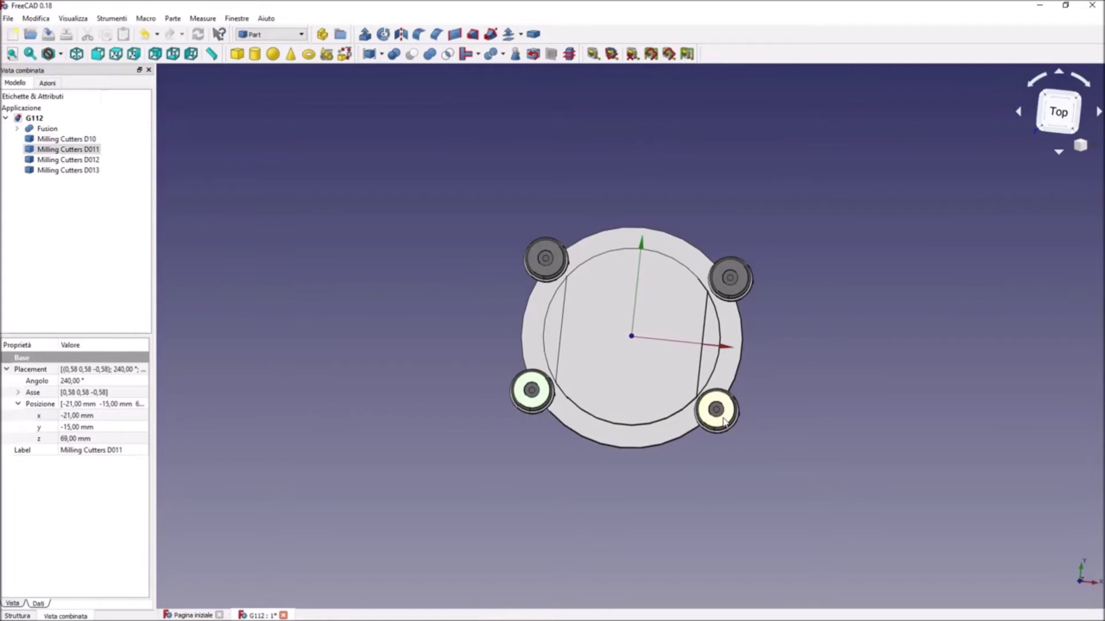
left_click(723, 421)
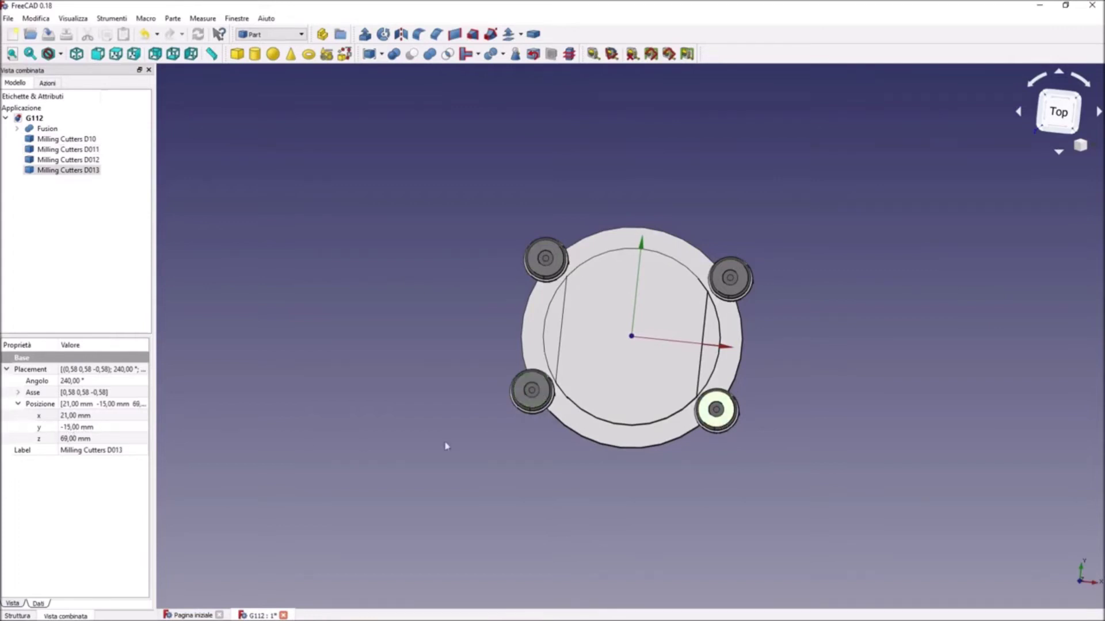
left_click(722, 291)
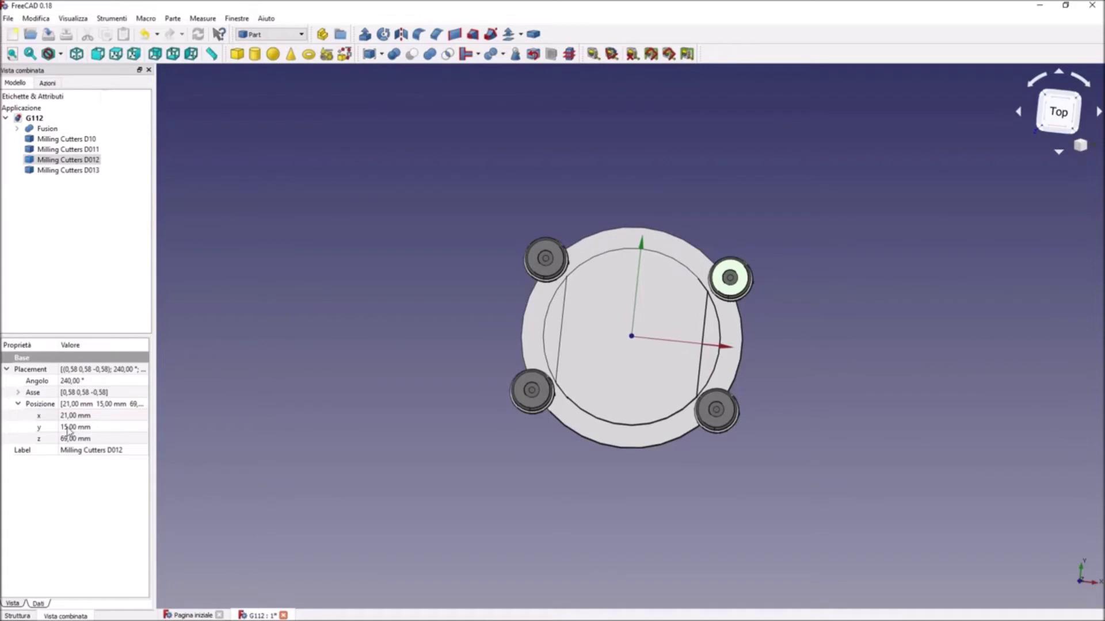
mouse_move(464, 617)
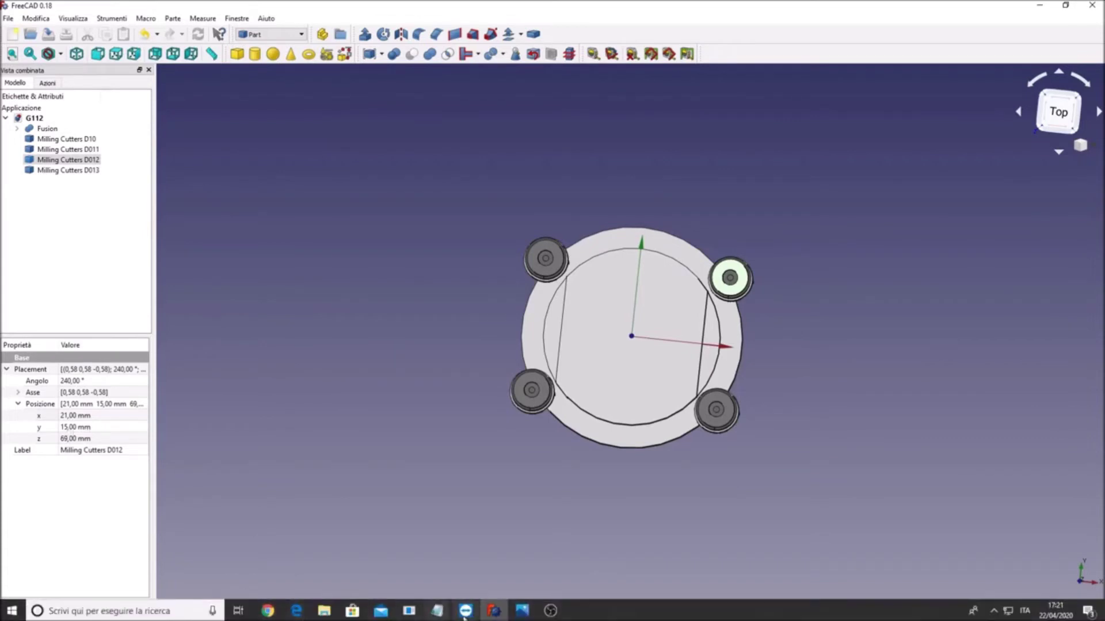
Show the G112 drawing and bring WinNC Fanuc forward with empty program 0099
left_click(516, 615)
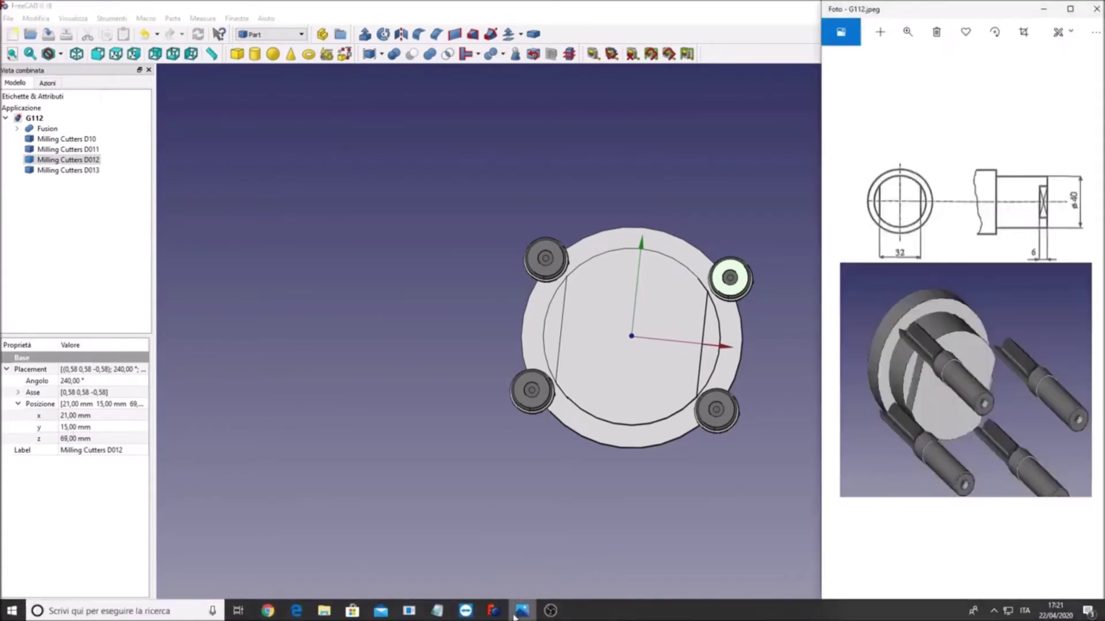
left_click(464, 615)
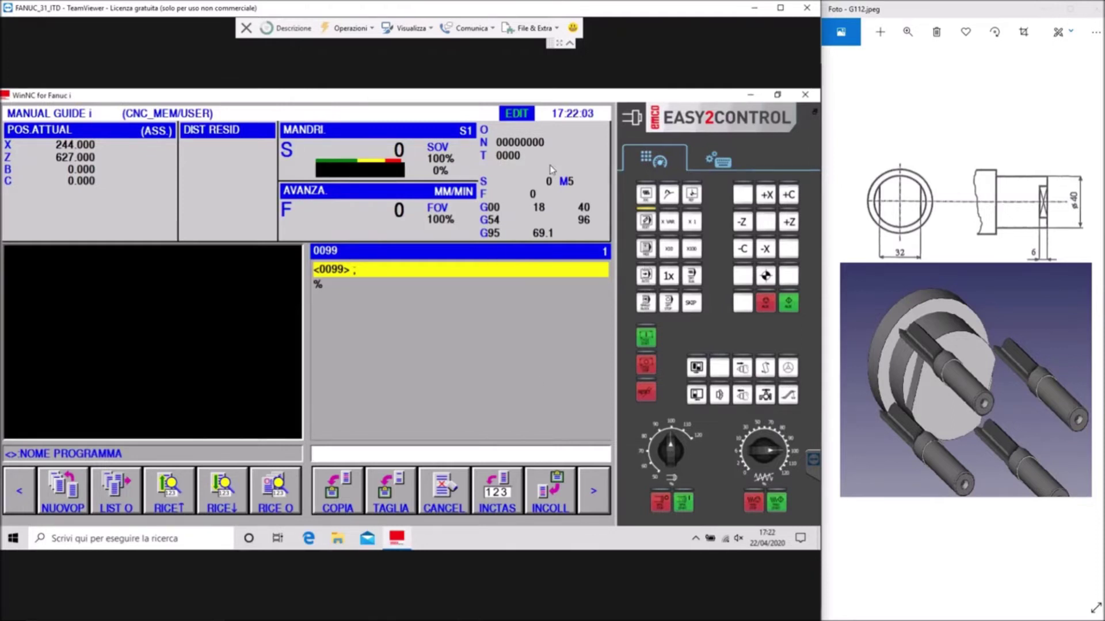
Define a GREZZO > CILINDRO blank with diameter 40, length 40 and Z origin 0
left_click(590, 497)
left_click(591, 497)
left_click(590, 497)
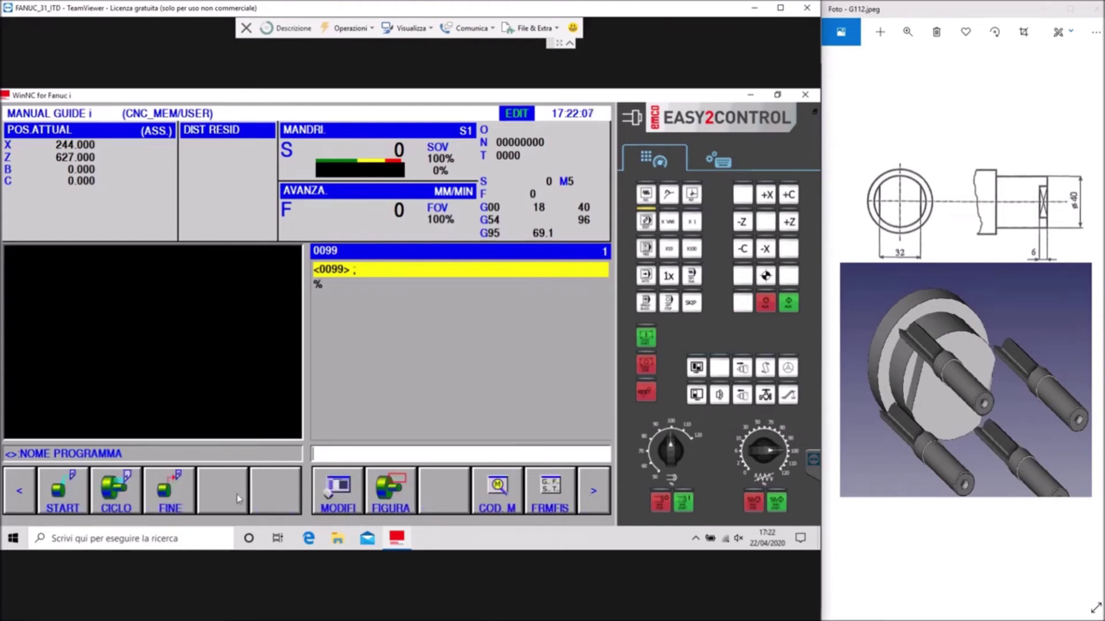
left_click(55, 505)
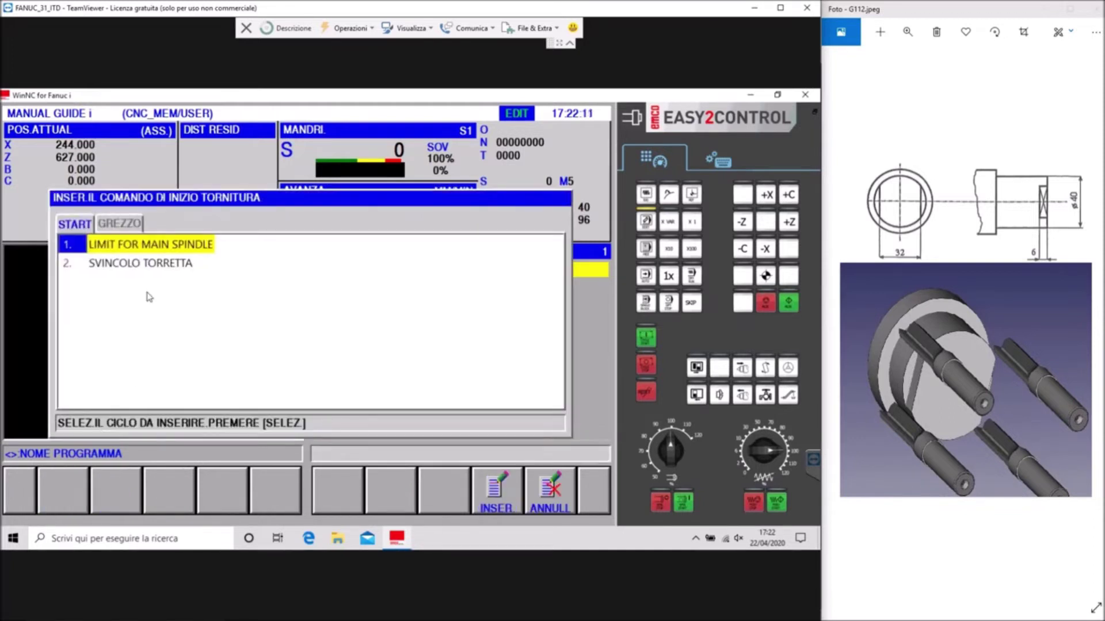
left_click(126, 225)
left_click(115, 291)
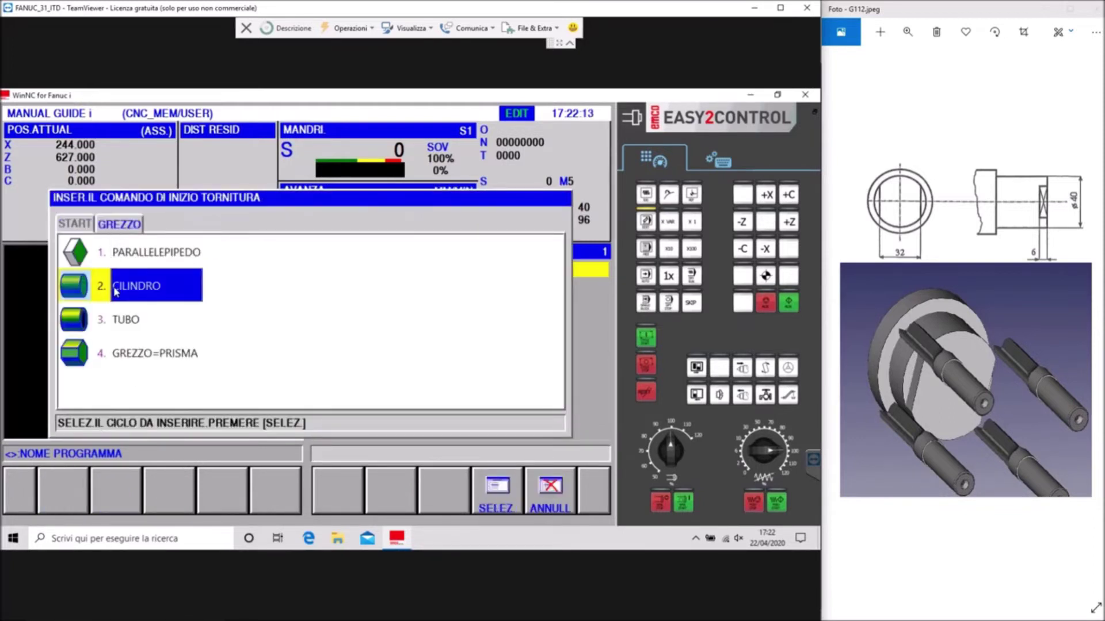
double_click(115, 292)
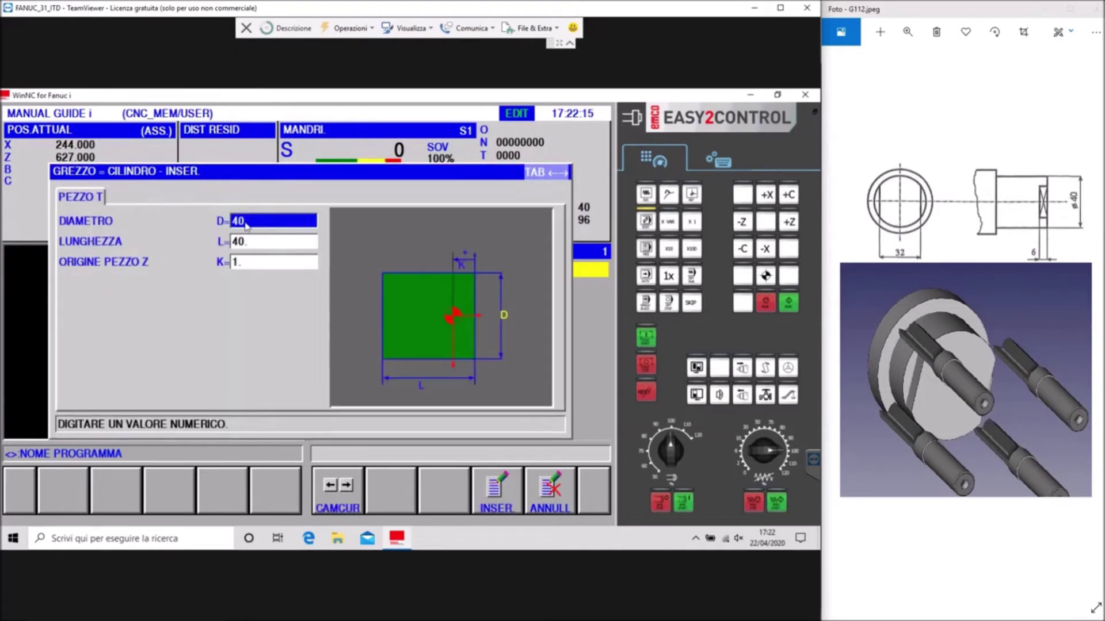
left_click(239, 265)
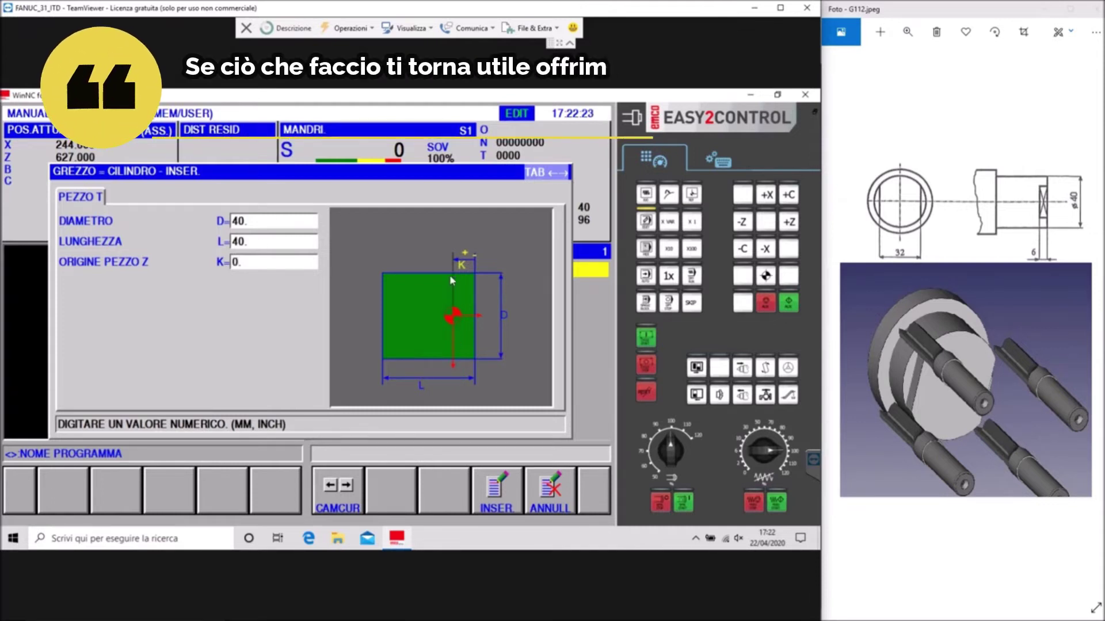
left_click(496, 489)
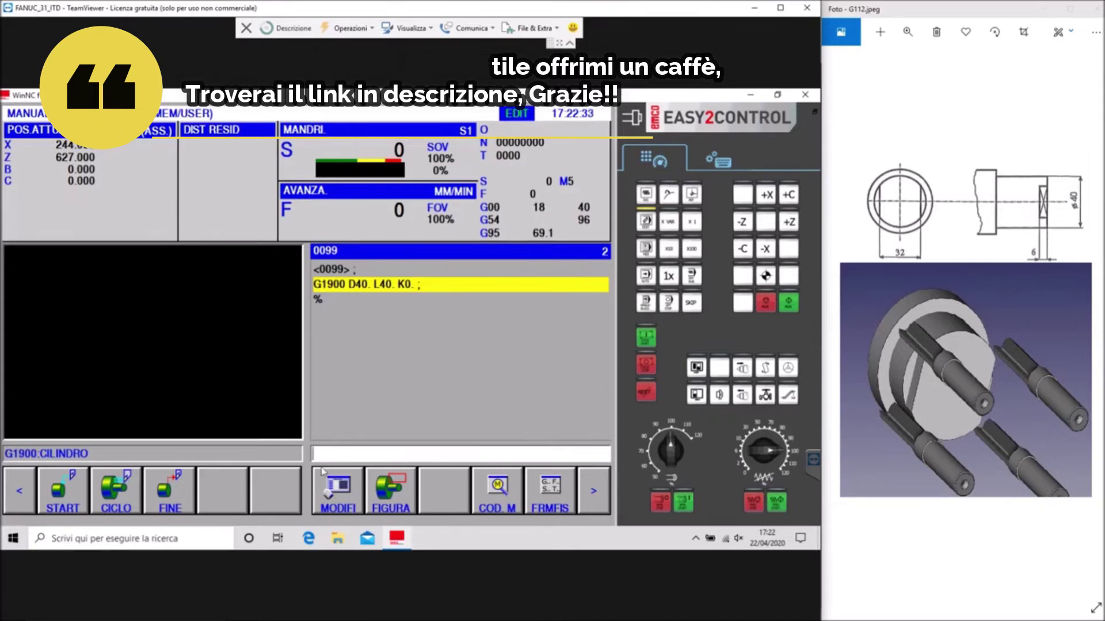
Enter the program block M35 T1010 after the blank definition
type("M35;")
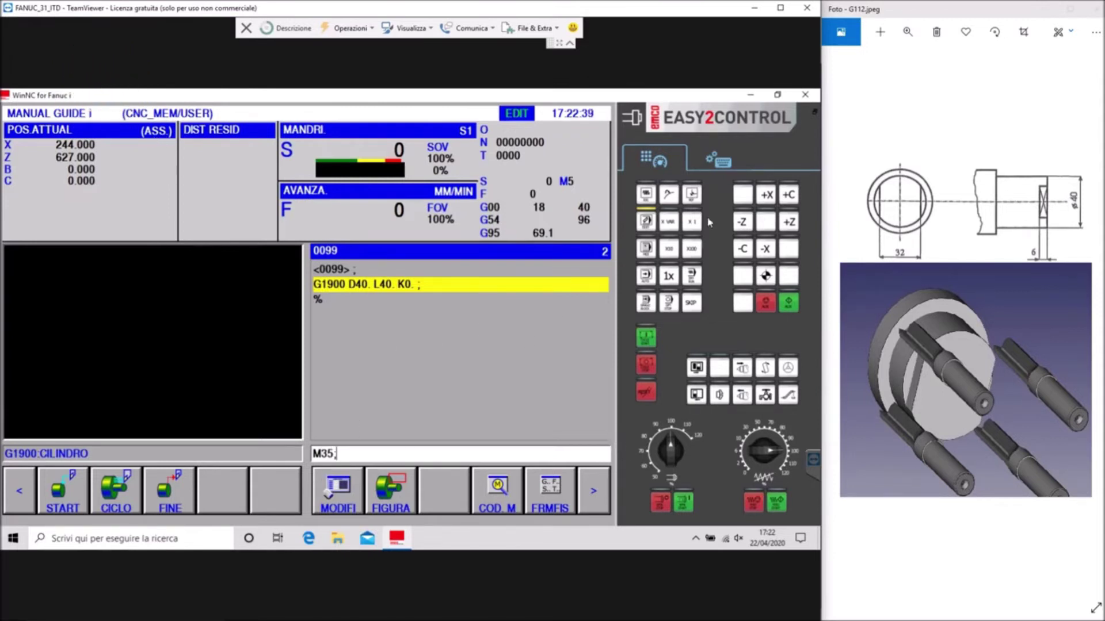
left_click(714, 161)
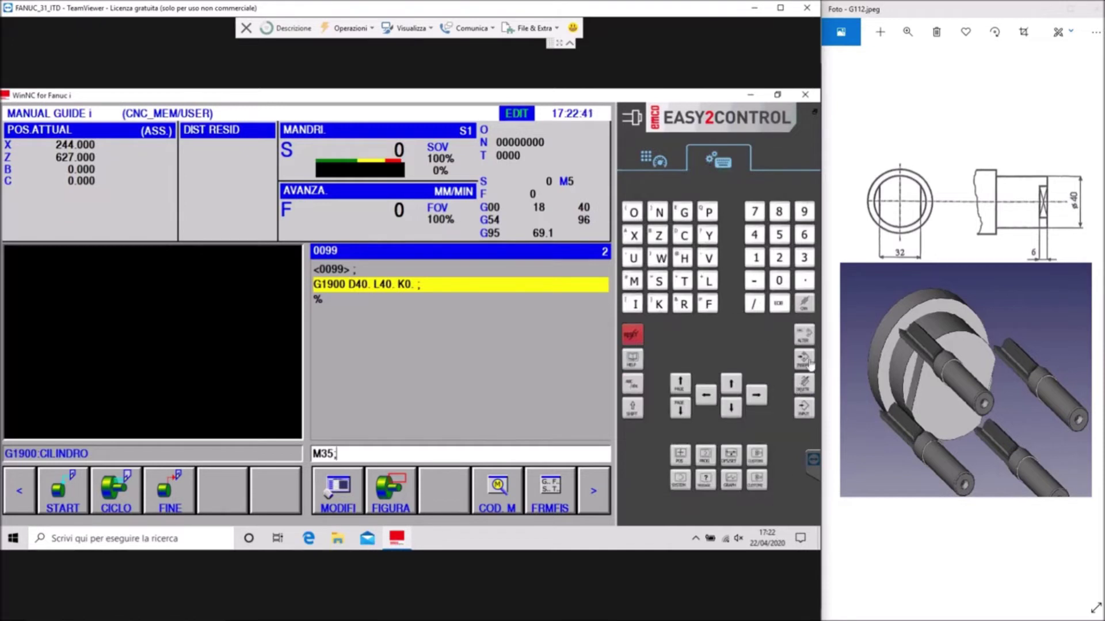
left_click(804, 359)
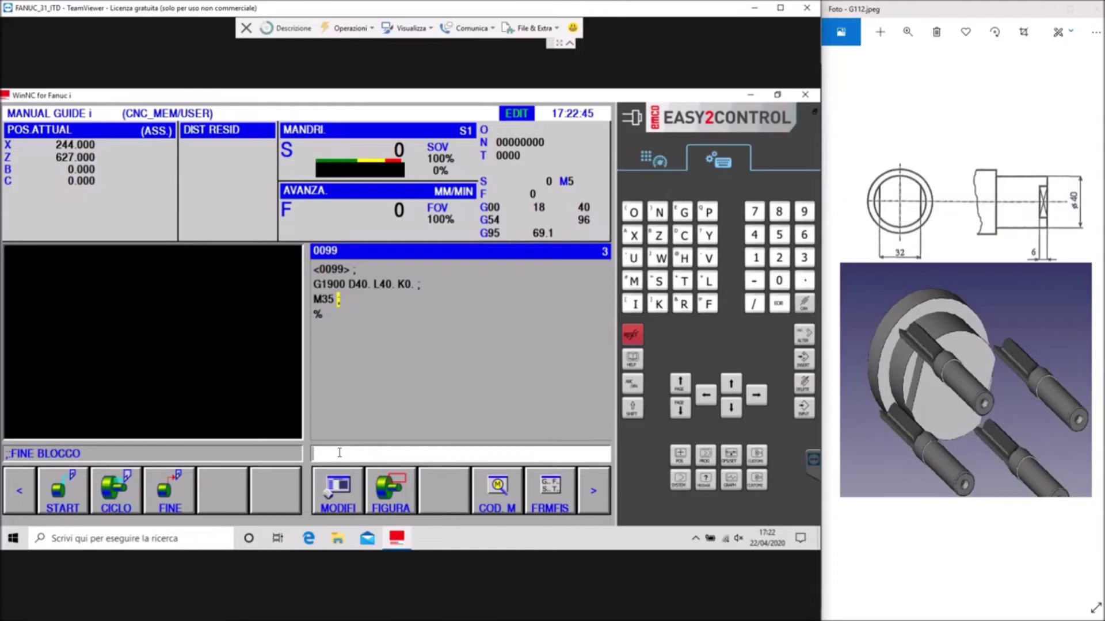
left_click(684, 286)
left_click(756, 259)
left_click(779, 281)
left_click(756, 259)
left_click(779, 281)
left_click(804, 359)
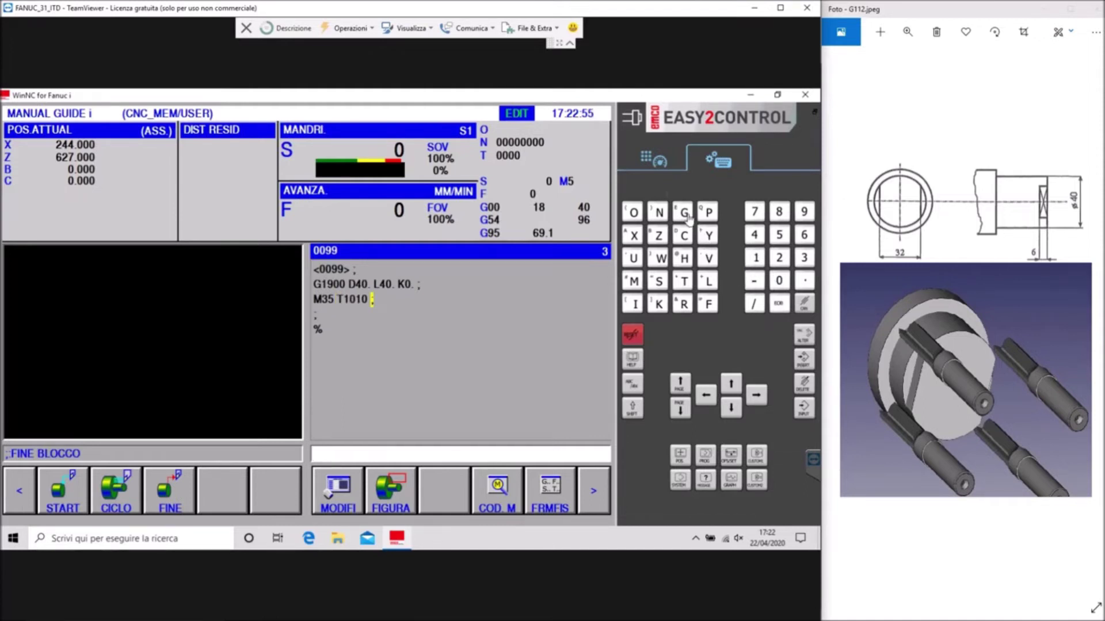
Add the reference-return block G28 H0 as a new line
left_click(688, 216)
left_click(779, 262)
left_click(778, 214)
left_click(684, 260)
left_click(779, 280)
left_click(778, 303)
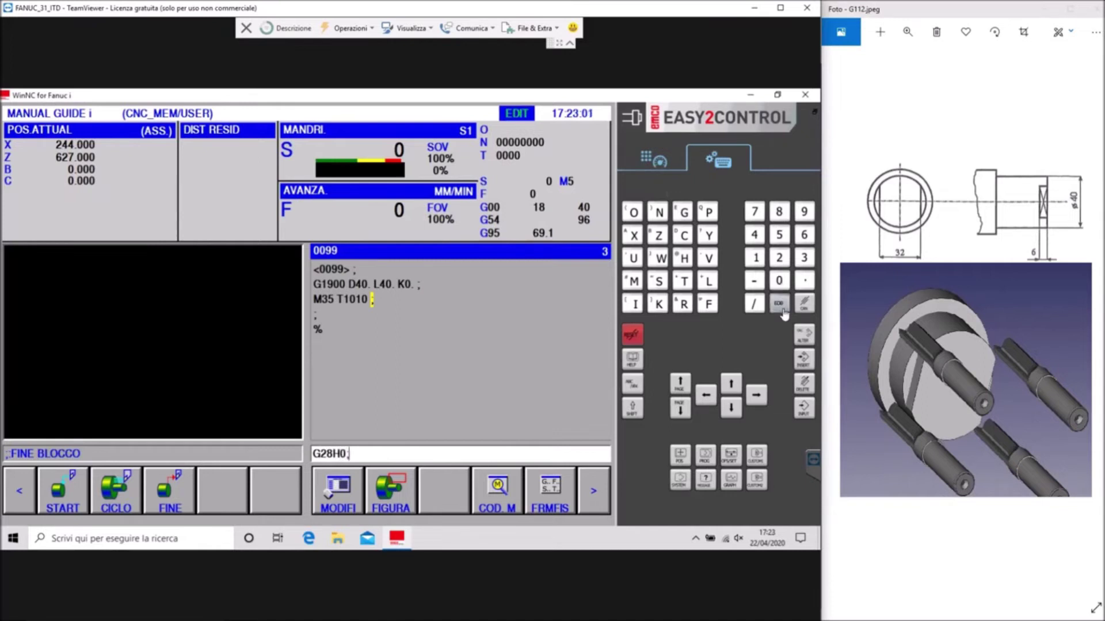
left_click(804, 360)
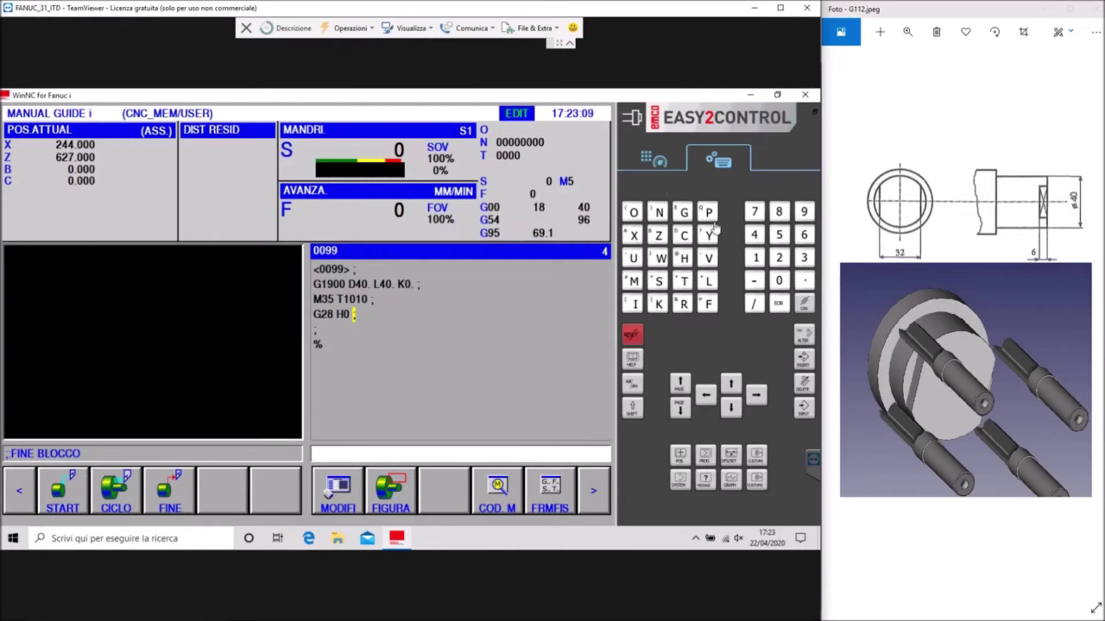
Begin the next block with G97 S1500 M3 P12
left_click(688, 214)
left_click(804, 213)
left_click(752, 212)
left_click(755, 257)
left_click(779, 235)
left_click(779, 280)
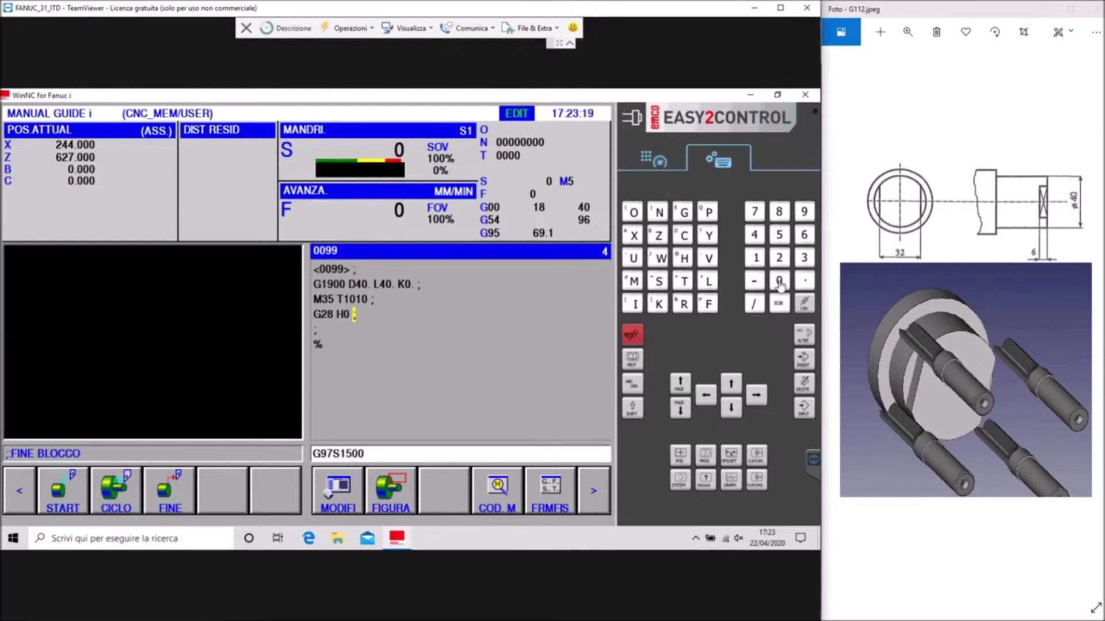
left_click(632, 281)
left_click(708, 212)
left_click(755, 258)
Complete the block with G0 X60 Z2 G94 and insert it after G28 H0
left_click(684, 214)
left_click(635, 240)
left_click(801, 238)
left_click(779, 282)
left_click(659, 240)
left_click(779, 259)
left_click(688, 218)
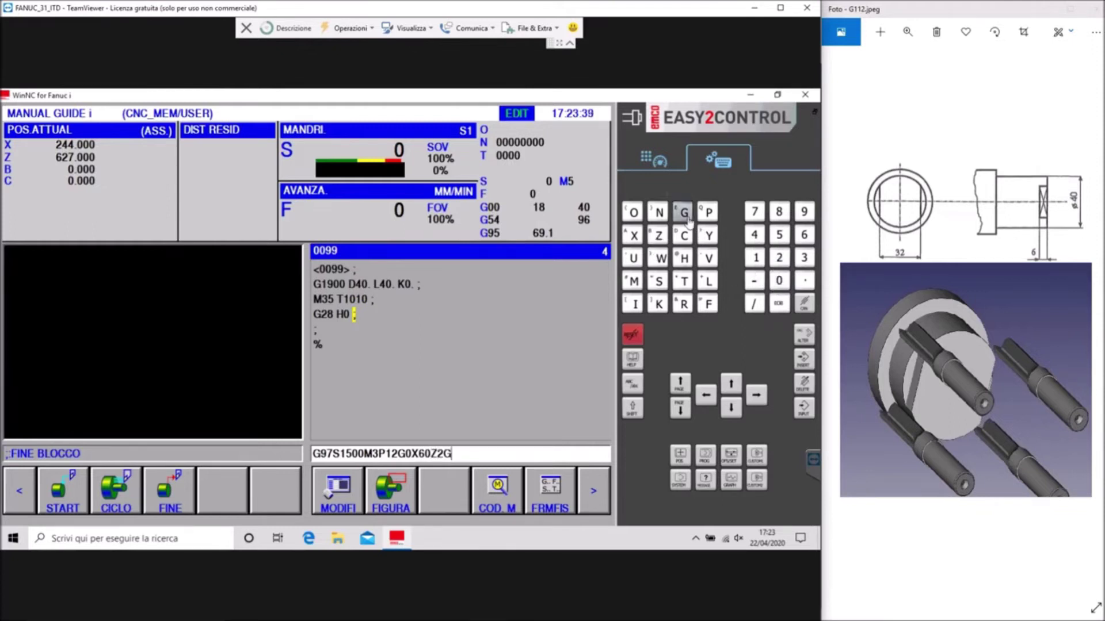
left_click(801, 218)
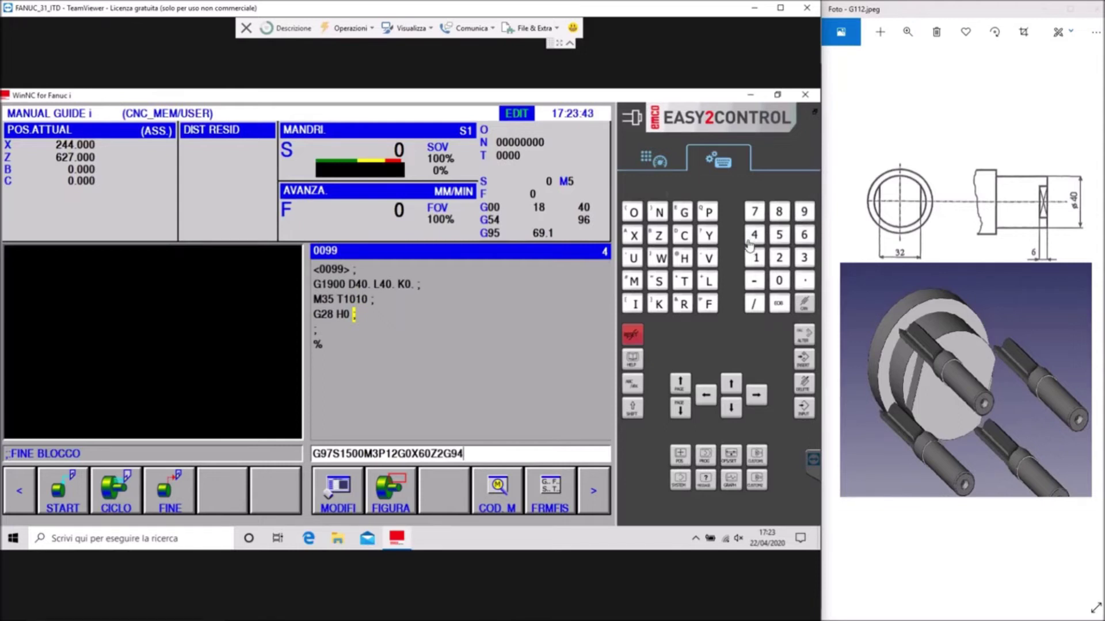
left_click(779, 304)
left_click(806, 369)
type("G")
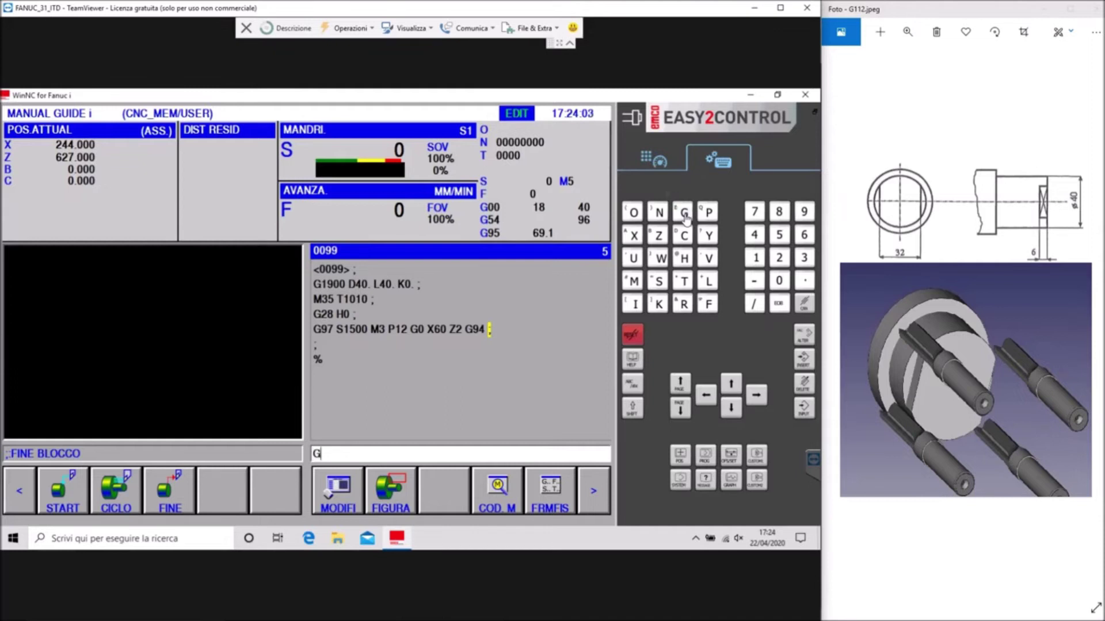
Key in the G12.1 polar interpolation code, fixing mistyped digits, and attempt to insert it
left_click(756, 257)
left_click(778, 259)
left_click(779, 280)
left_click(756, 258)
left_click(803, 308)
left_click(804, 308)
left_click(804, 283)
left_click(777, 303)
left_click(807, 414)
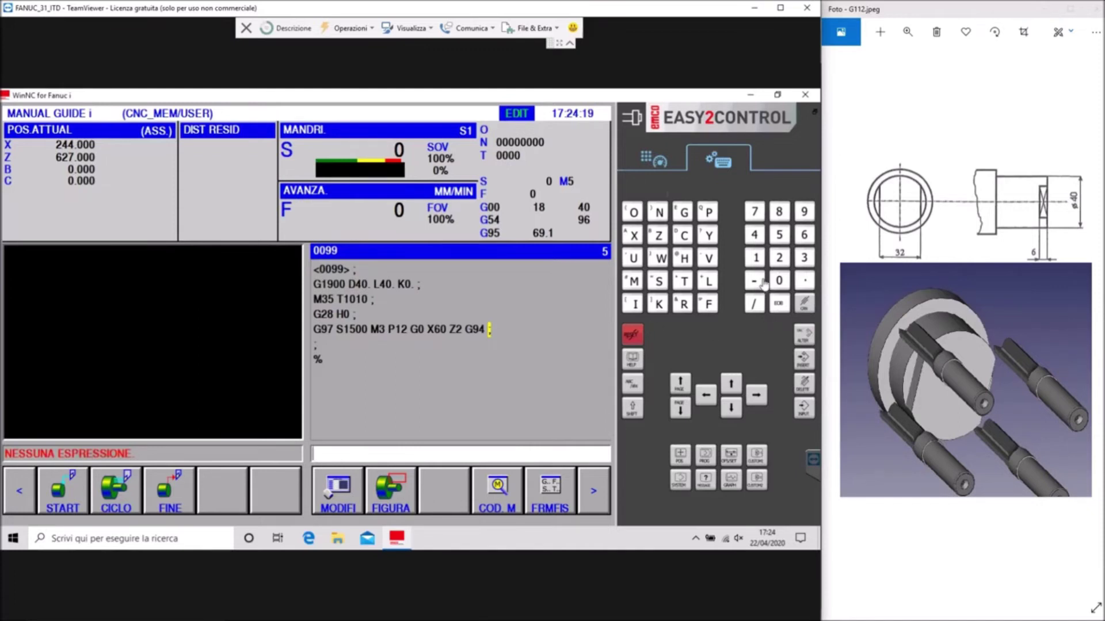
Re-enter G12.1 and insert it as a new program block
left_click(682, 213)
left_click(756, 258)
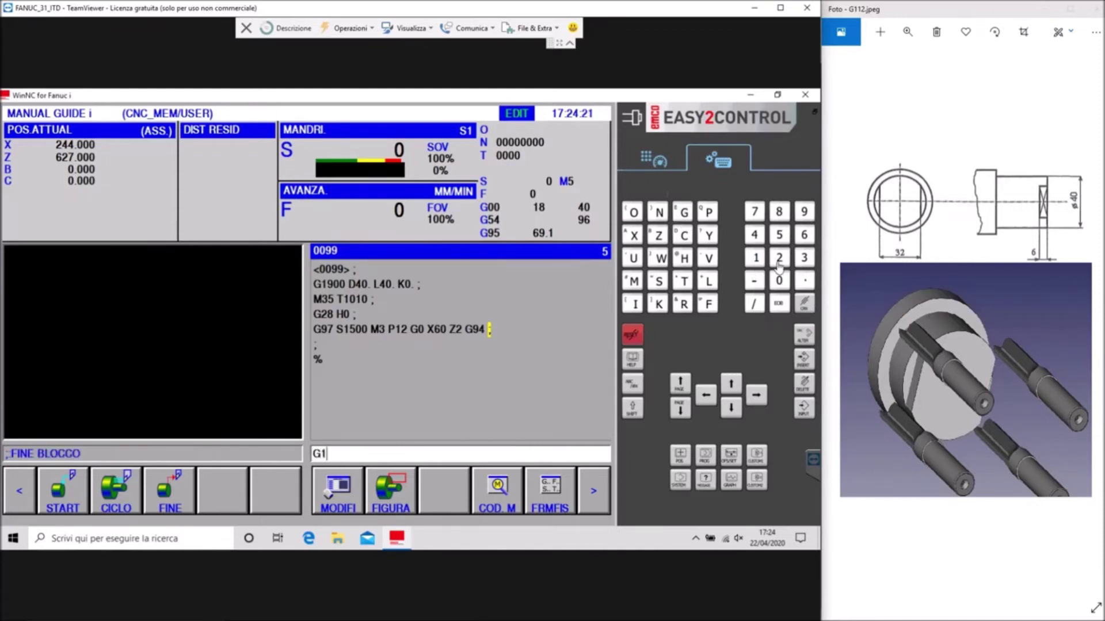
left_click(801, 283)
left_click(755, 258)
left_click(779, 303)
left_click(805, 370)
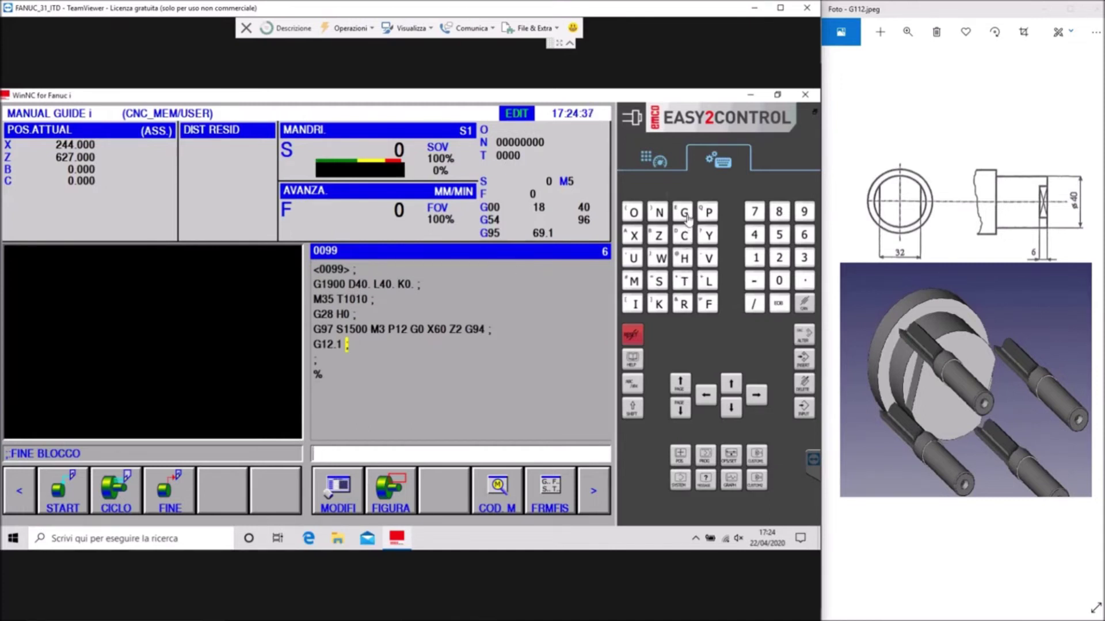
Begin the cutting move block with G1 X-42
left_click(686, 214)
left_click(754, 260)
left_click(634, 237)
left_click(753, 283)
left_click(754, 236)
left_click(778, 259)
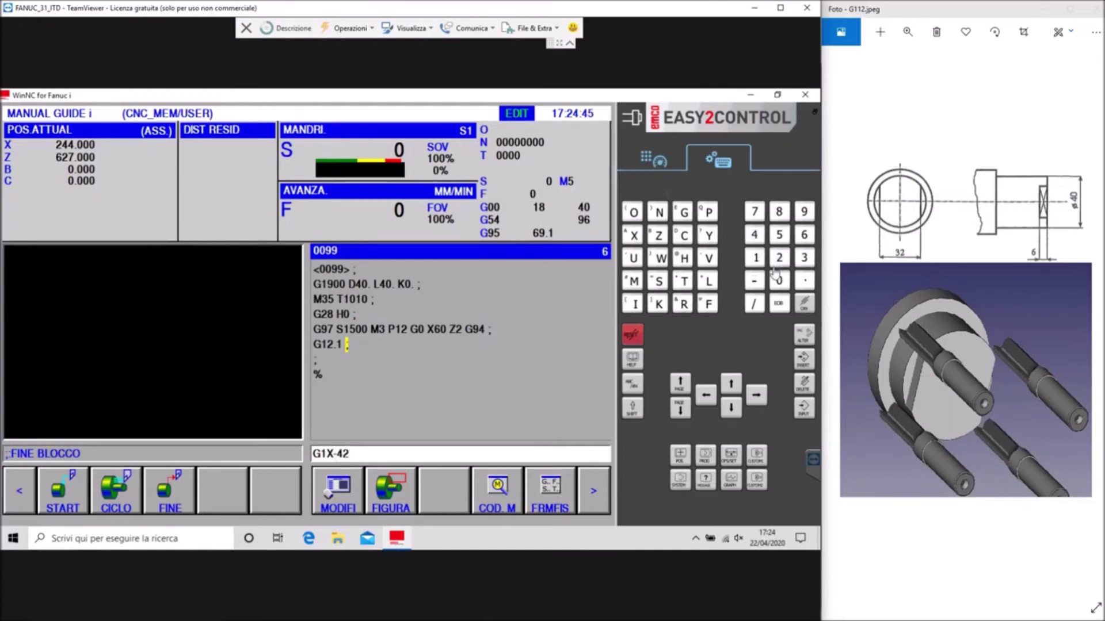
Finish the move with C15 F1000 and insert the block
left_click(684, 236)
left_click(755, 258)
left_click(779, 236)
left_click(707, 304)
left_click(755, 259)
left_click(779, 281)
left_click(779, 281)
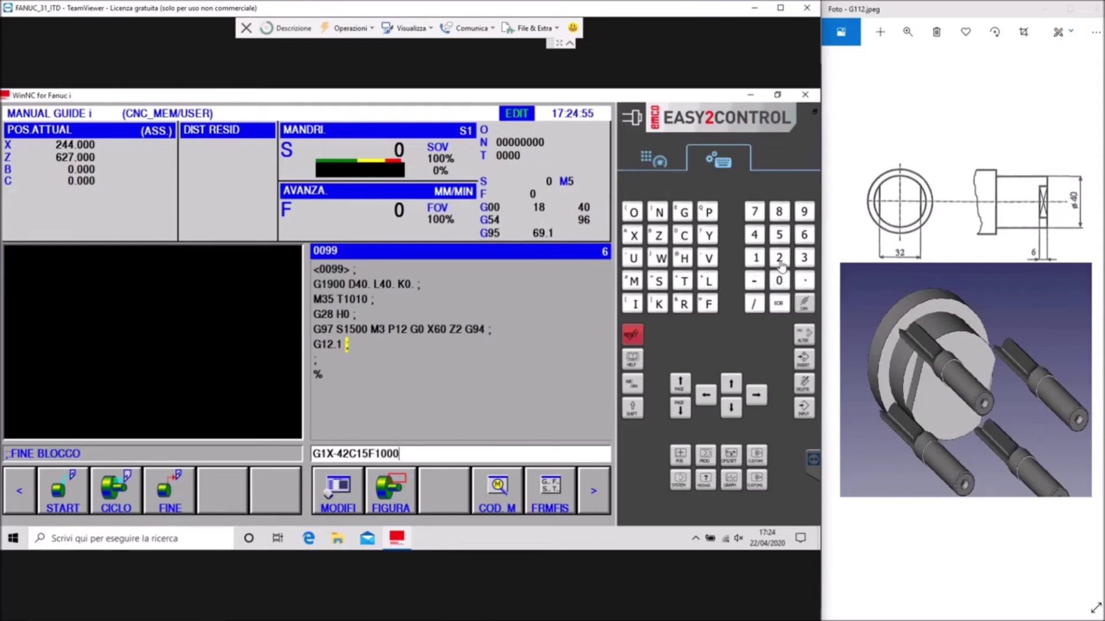
left_click(778, 303)
left_click(806, 367)
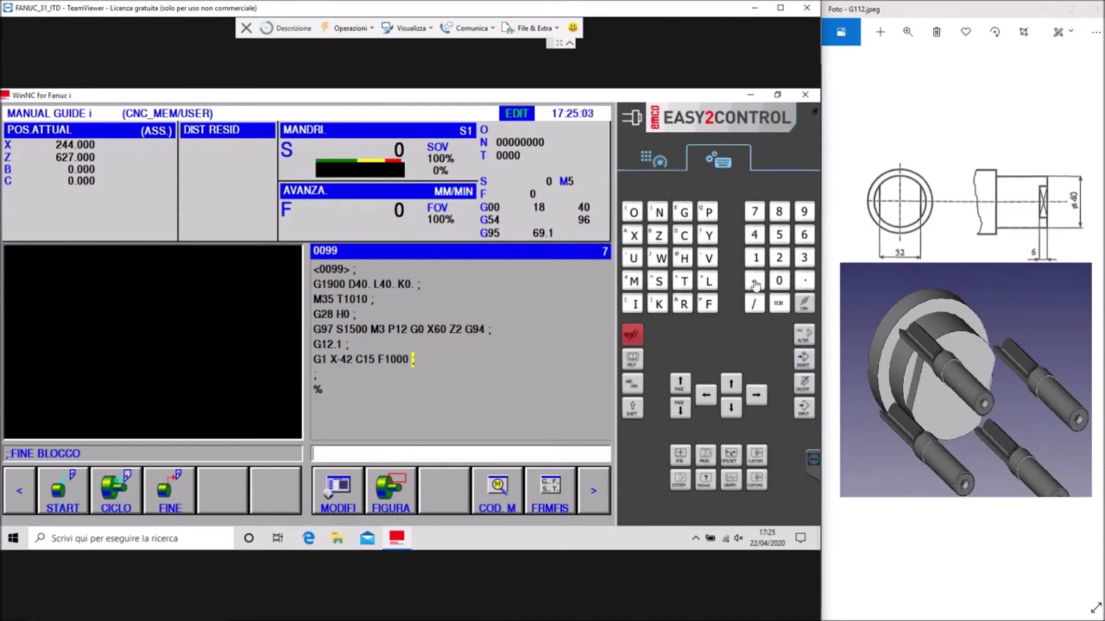
Add a Z-6 block to program 0099
left_click(656, 236)
left_click(753, 282)
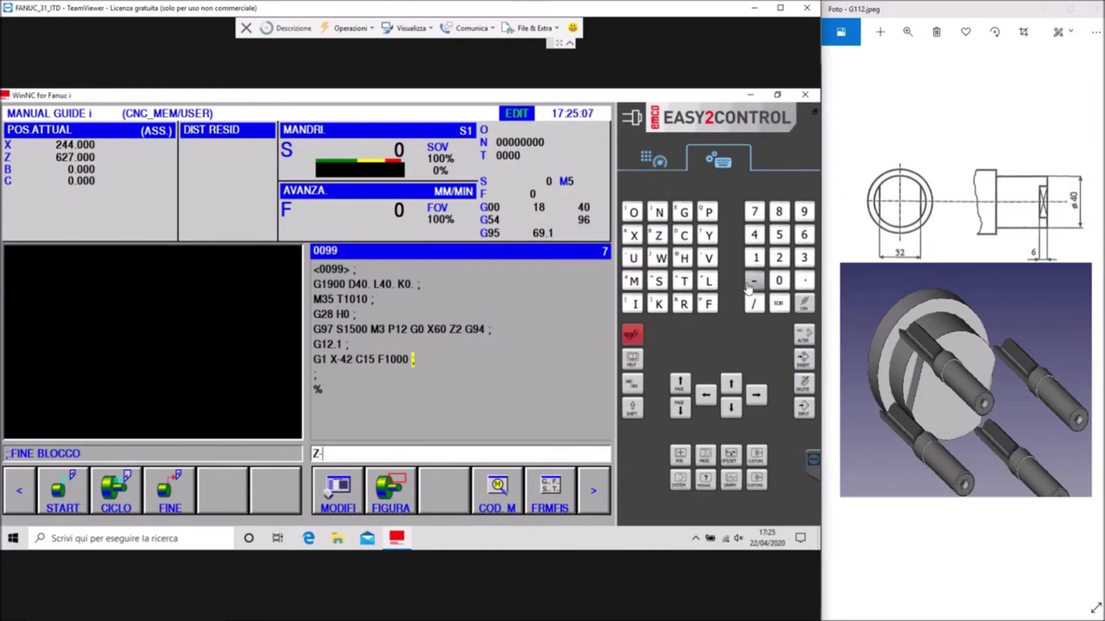
left_click(805, 237)
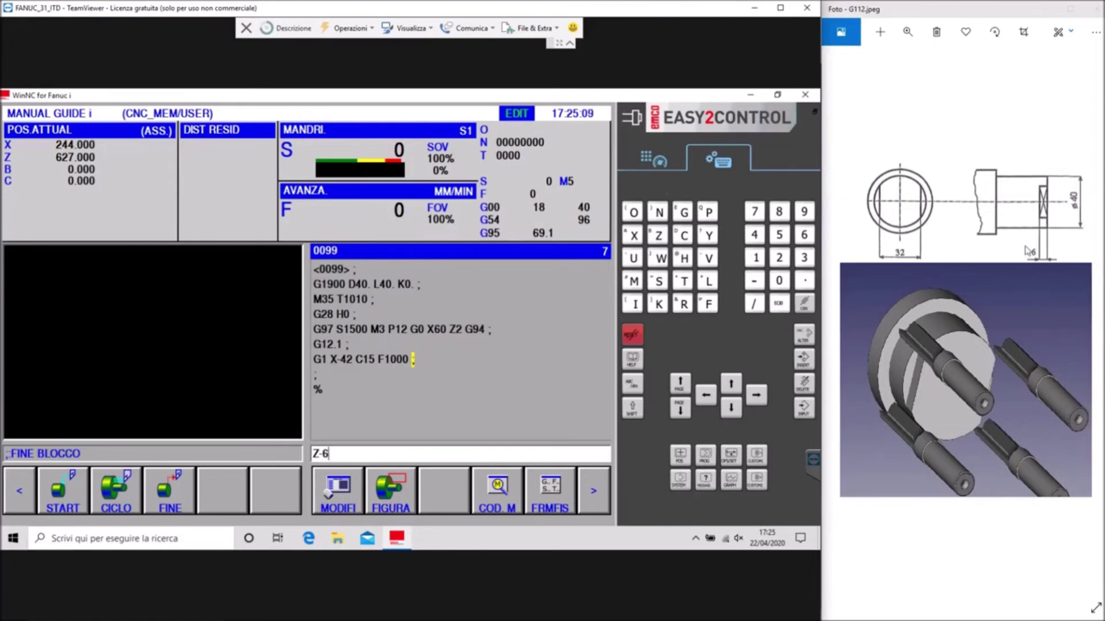
left_click(778, 303)
left_click(802, 358)
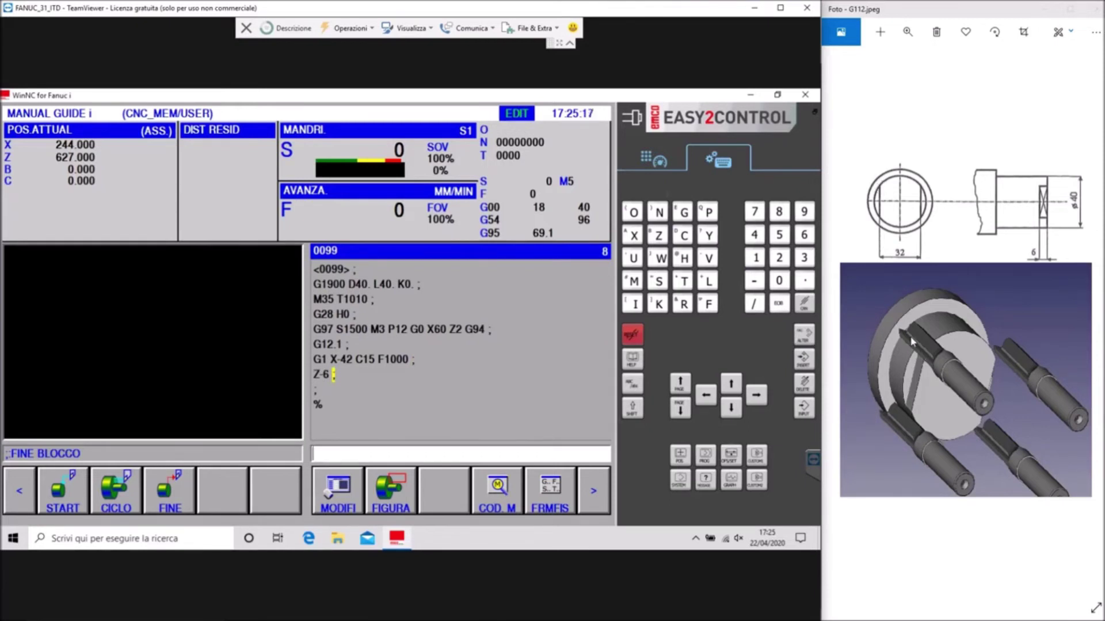
Add a C-15 block, correcting a wrong digit
left_click(681, 240)
left_click(754, 281)
left_click(779, 237)
left_click(804, 309)
left_click(756, 259)
left_click(778, 237)
left_click(778, 306)
left_click(809, 367)
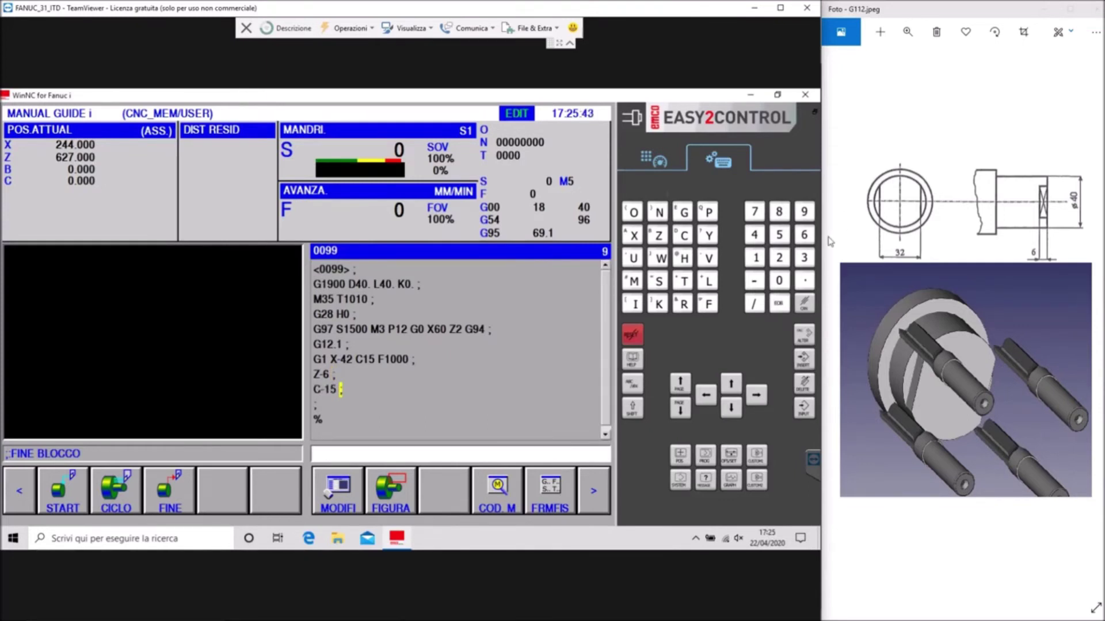
Add the retract block Z2 F1000 X42
left_click(660, 242)
left_click(782, 260)
left_click(708, 305)
left_click(755, 260)
left_click(779, 282)
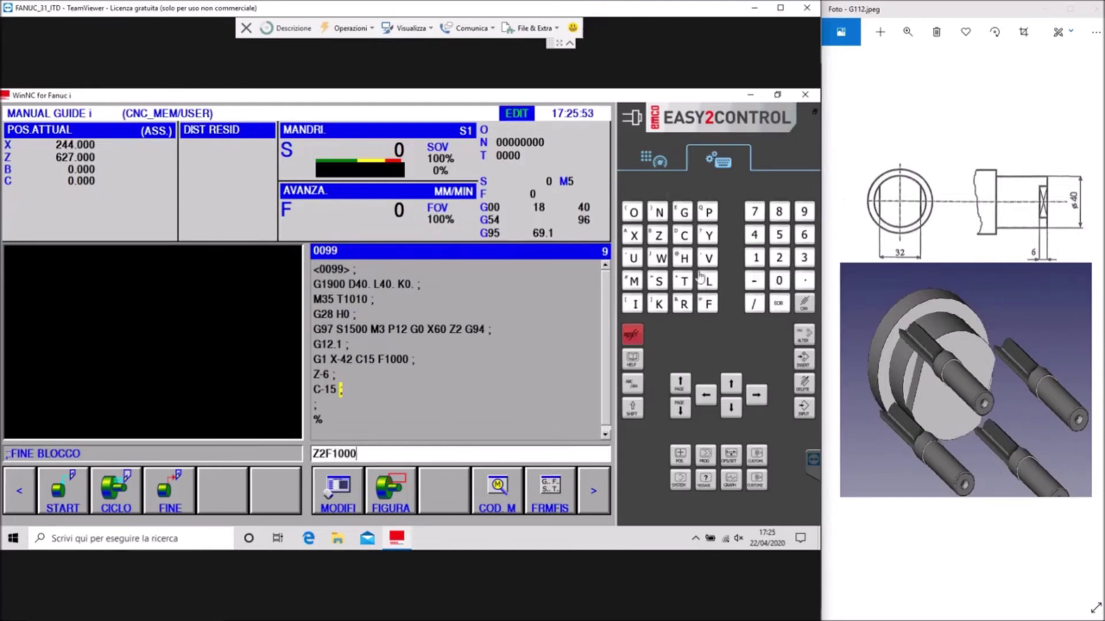
left_click(635, 242)
left_click(754, 236)
left_click(778, 303)
left_click(803, 361)
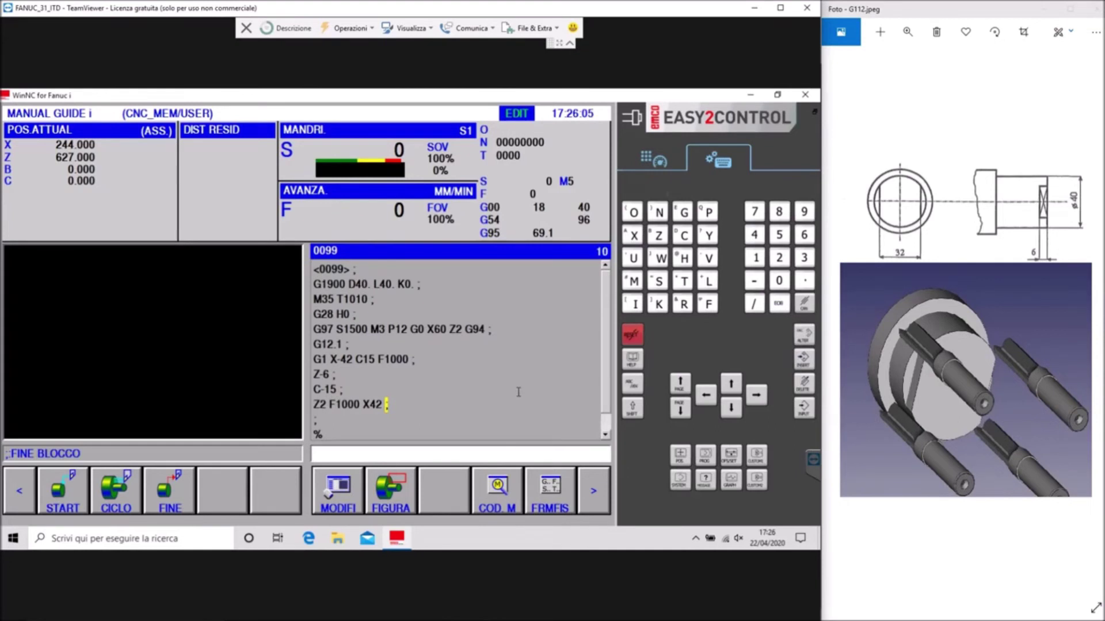
Place the cursor on the C-15 block and start keying its feed F150
left_click(325, 390)
left_click(707, 303)
left_click(755, 258)
Complete feed F150 and add it to the C-15 block
left_click(778, 236)
left_click(779, 281)
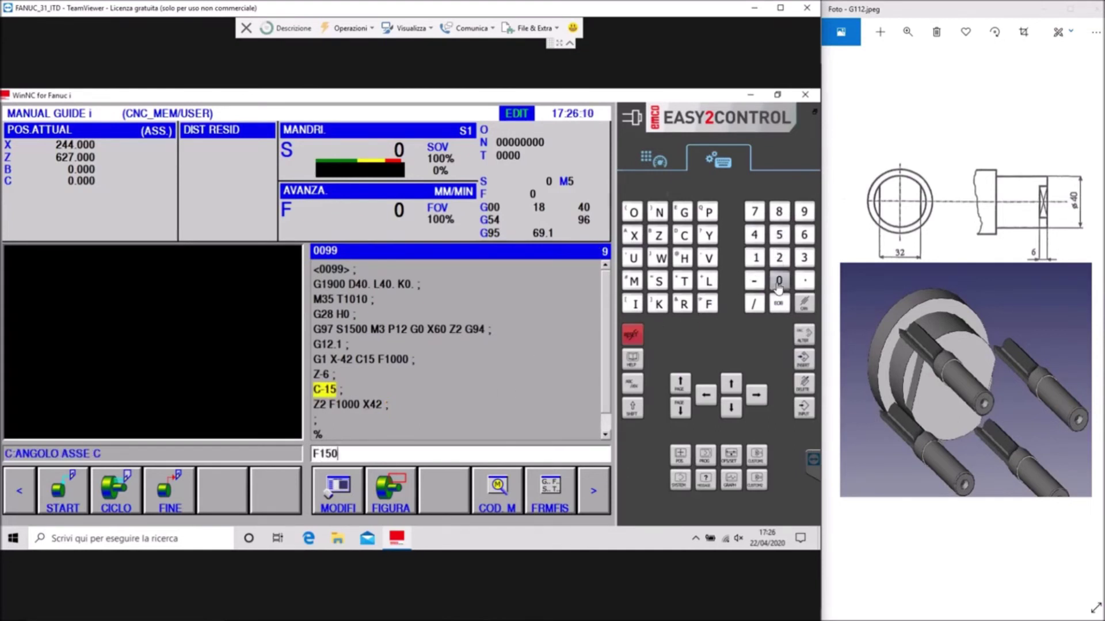
left_click(805, 364)
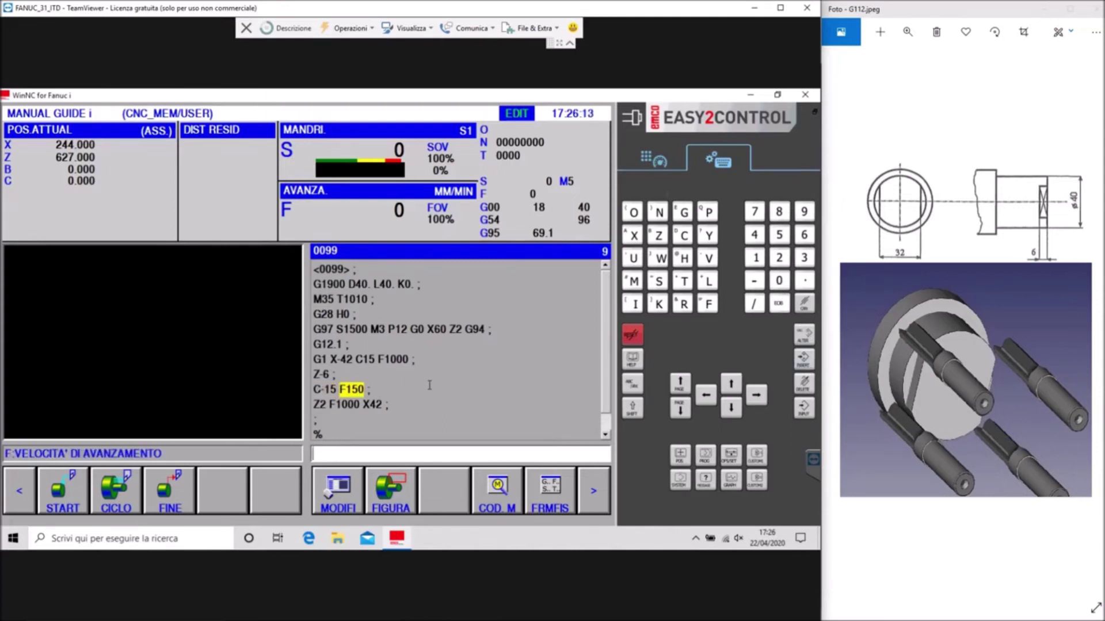
Split X42 off the Z2 F1000 block into its own block
left_click(361, 407)
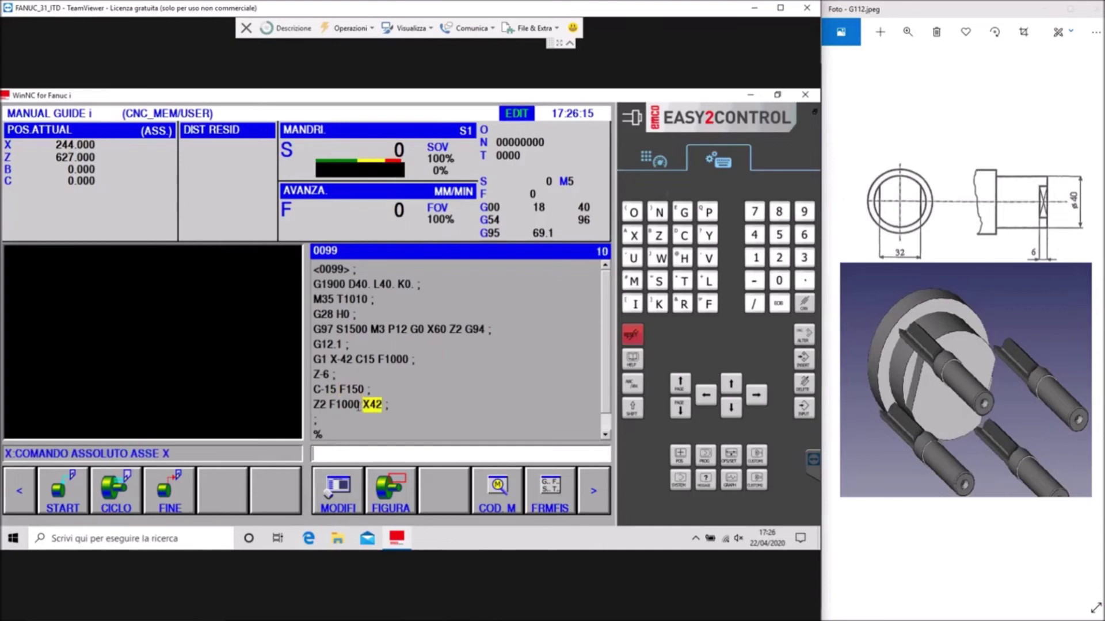
left_click(778, 303)
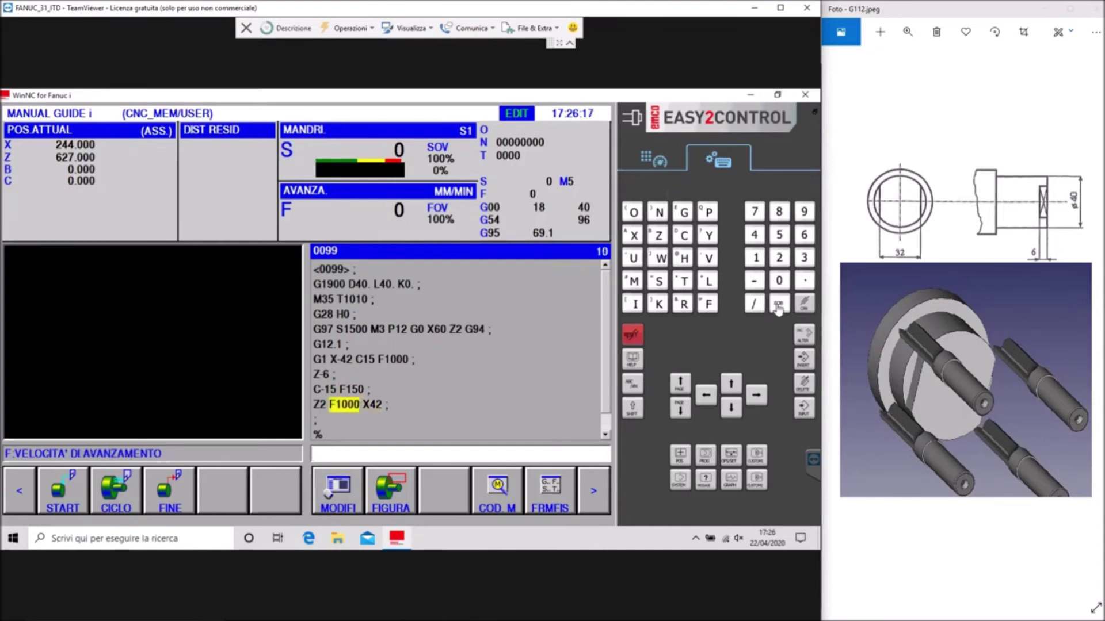
left_click(803, 358)
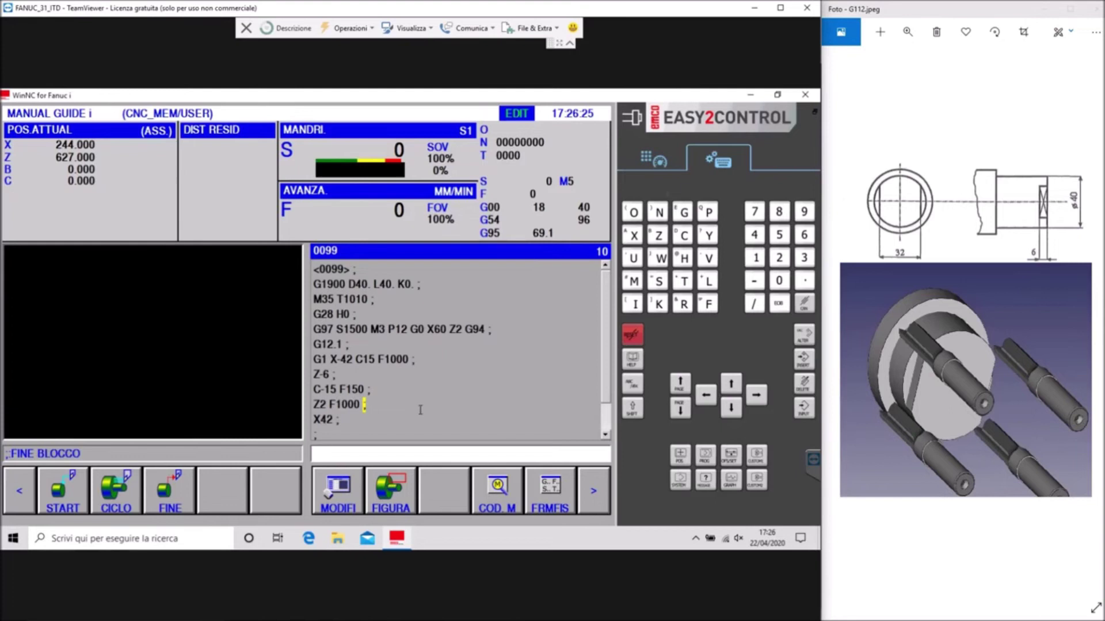
After X42, add the block Z-6 F150, correcting a mistyped feed value
left_click(337, 420)
left_click(659, 237)
left_click(750, 280)
left_click(803, 236)
left_click(754, 281)
left_click(779, 234)
left_click(781, 282)
left_click(804, 304)
left_click(804, 305)
left_click(755, 258)
left_click(779, 236)
left_click(779, 281)
left_click(779, 303)
left_click(805, 367)
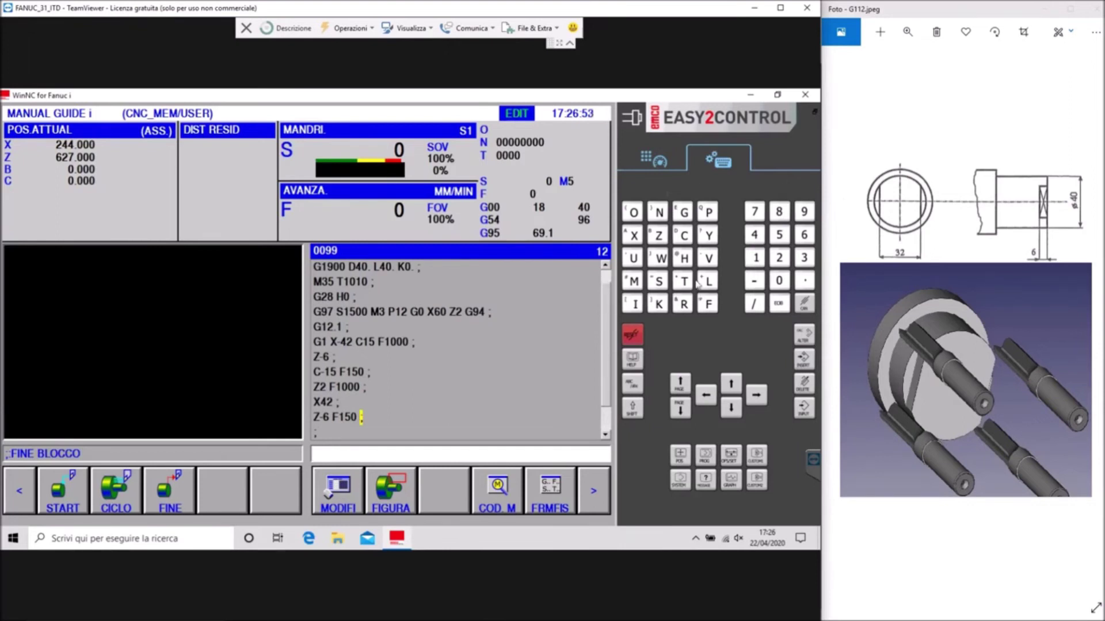
Add the blocks C15 and Z2
left_click(685, 236)
left_click(757, 258)
left_click(779, 235)
left_click(779, 303)
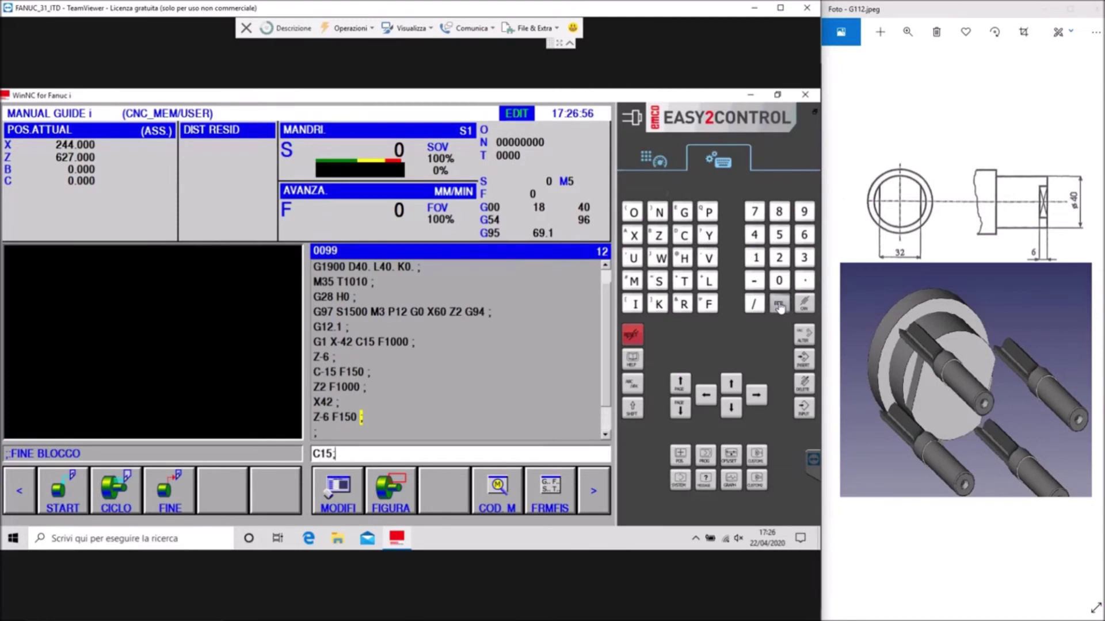
left_click(804, 361)
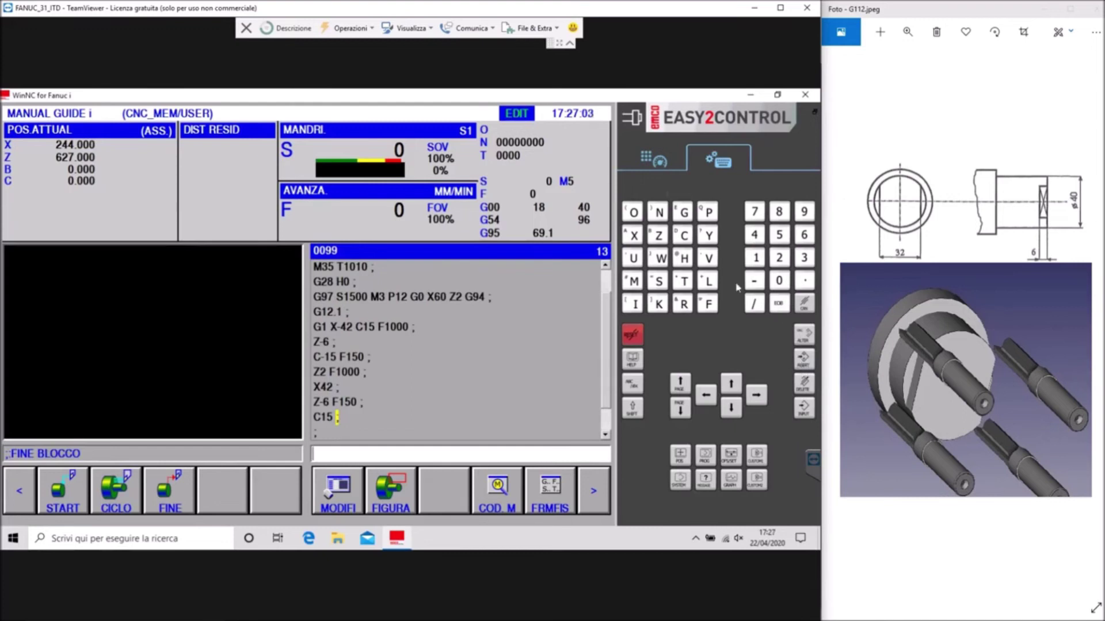
left_click(661, 242)
left_click(778, 260)
left_click(781, 308)
left_click(803, 362)
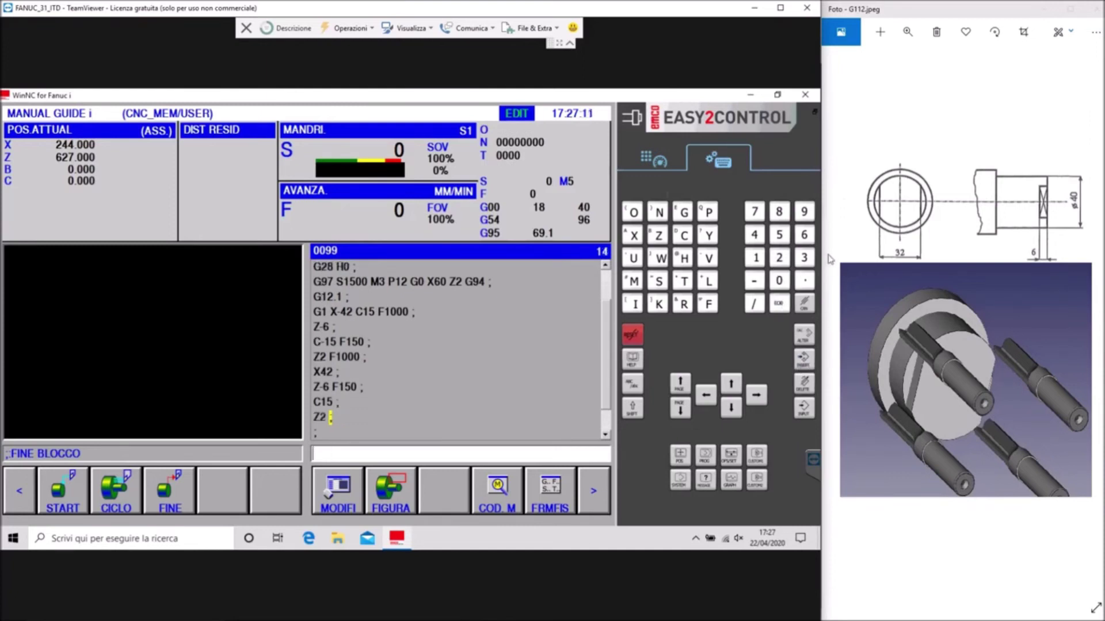
Insert G13.1 to cancel polar interpolation
left_click(683, 219)
left_click(755, 260)
left_click(801, 261)
left_click(806, 283)
left_click(756, 259)
left_click(780, 310)
left_click(804, 359)
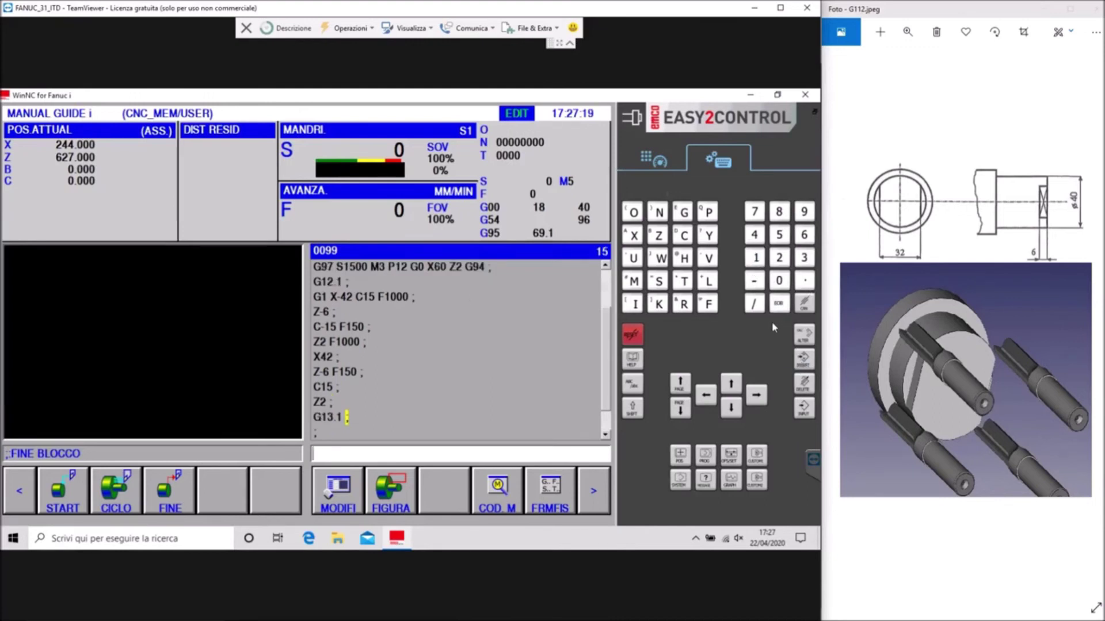
Insert the rapid retract block G0 X200 Z200 into program 0099
left_click(683, 212)
left_click(779, 281)
left_click(633, 235)
left_click(779, 257)
left_click(779, 280)
left_click(779, 280)
left_click(659, 235)
left_click(779, 259)
left_click(779, 281)
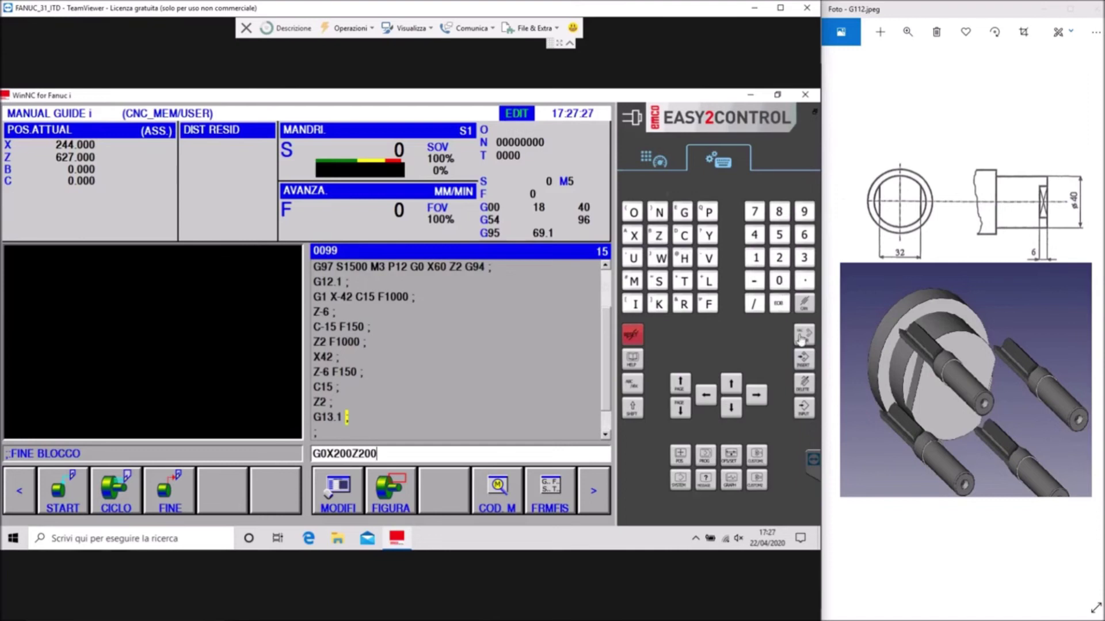
left_click(779, 303)
left_click(804, 359)
Insert the spindle stop block M5 P12
left_click(632, 281)
left_click(779, 235)
left_click(709, 213)
left_click(755, 258)
left_click(779, 258)
left_click(779, 303)
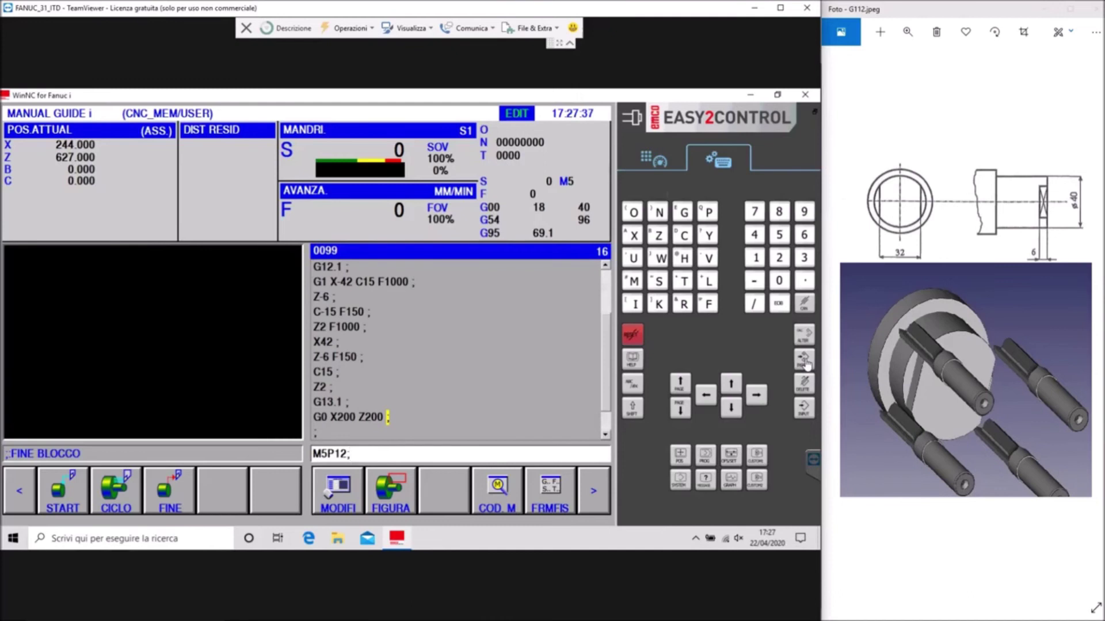
left_click(804, 361)
Insert the closing M34 and M30 program end blocks
left_click(633, 282)
left_click(802, 260)
left_click(755, 235)
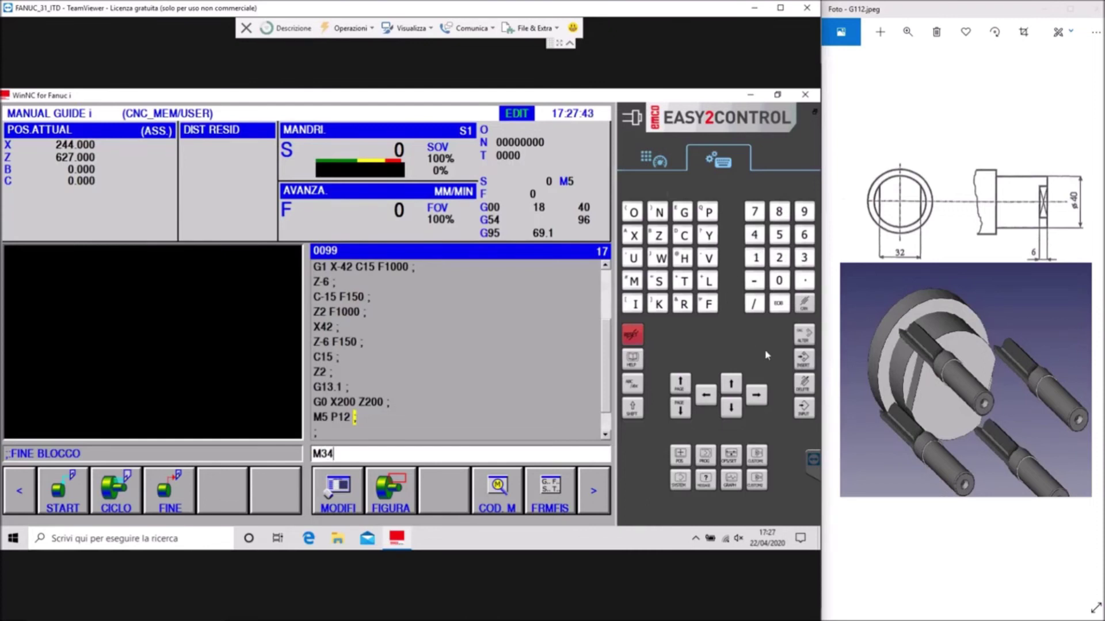
left_click(780, 311)
left_click(805, 361)
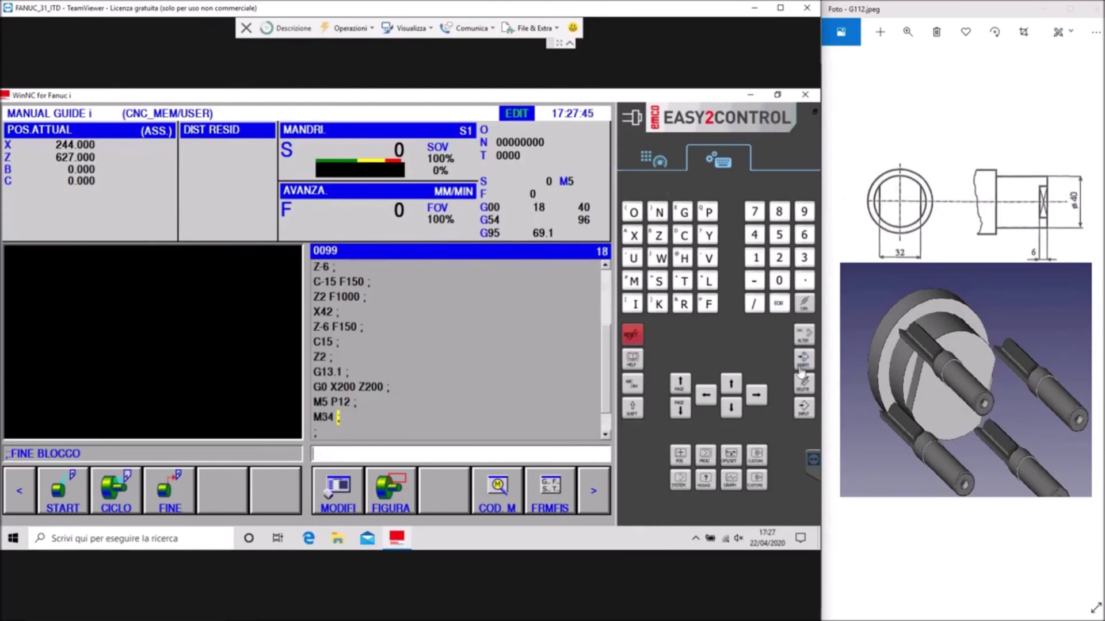
left_click(633, 281)
left_click(804, 257)
left_click(779, 281)
left_click(779, 304)
left_click(804, 358)
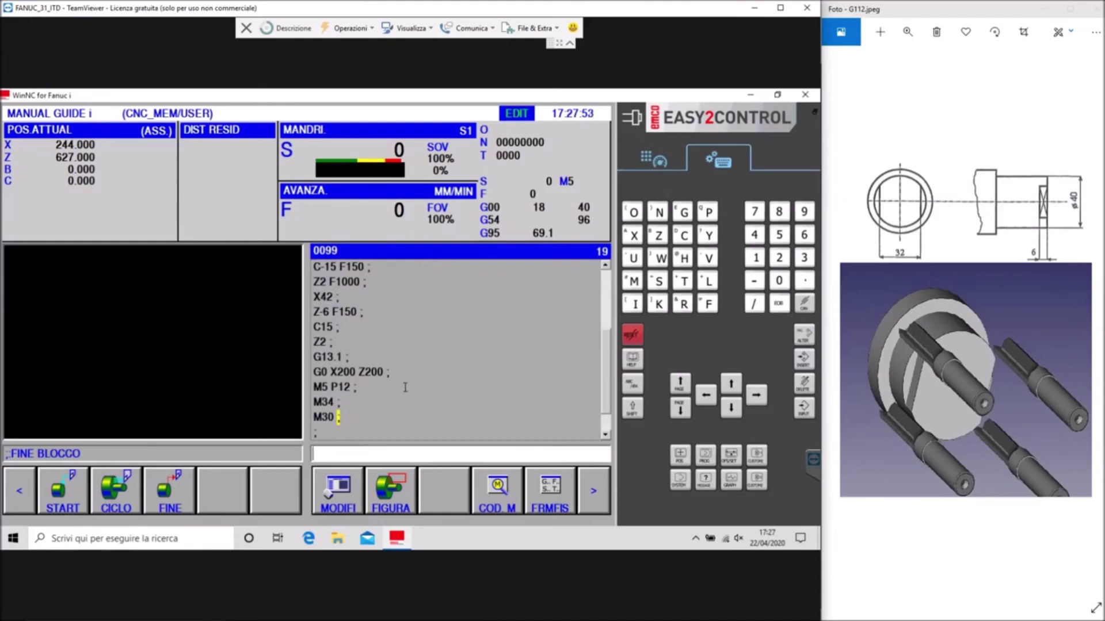
Scroll up and down through program 0099 to check all 19 blocks
scroll(405, 387, "up", 2)
scroll(405, 388, "up", 1)
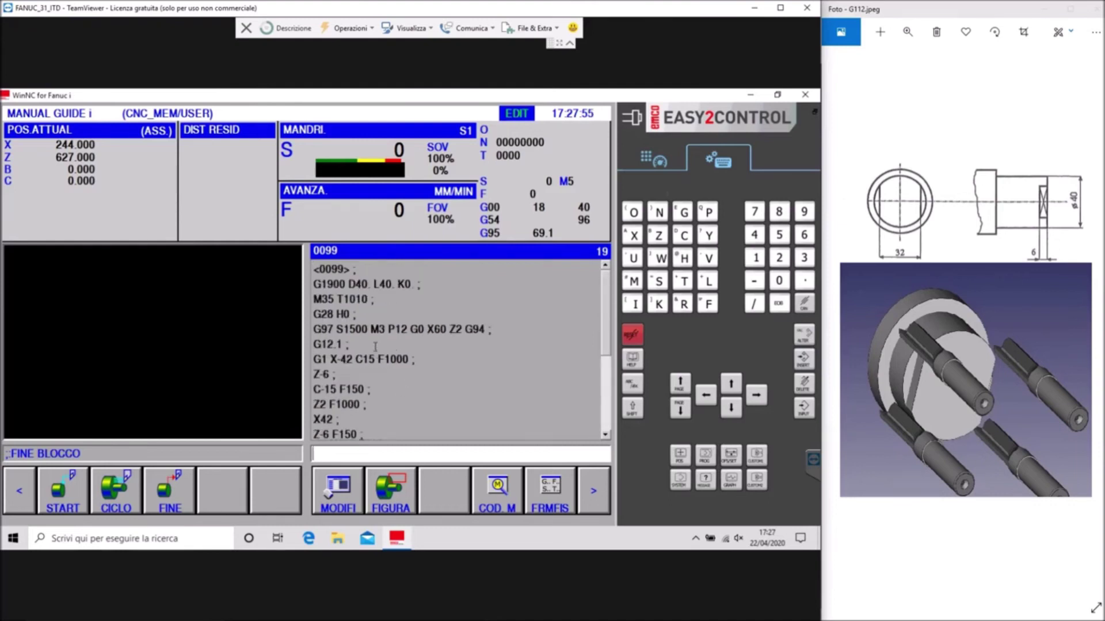
scroll(359, 329, "down", 2)
scroll(359, 330, "down", 1)
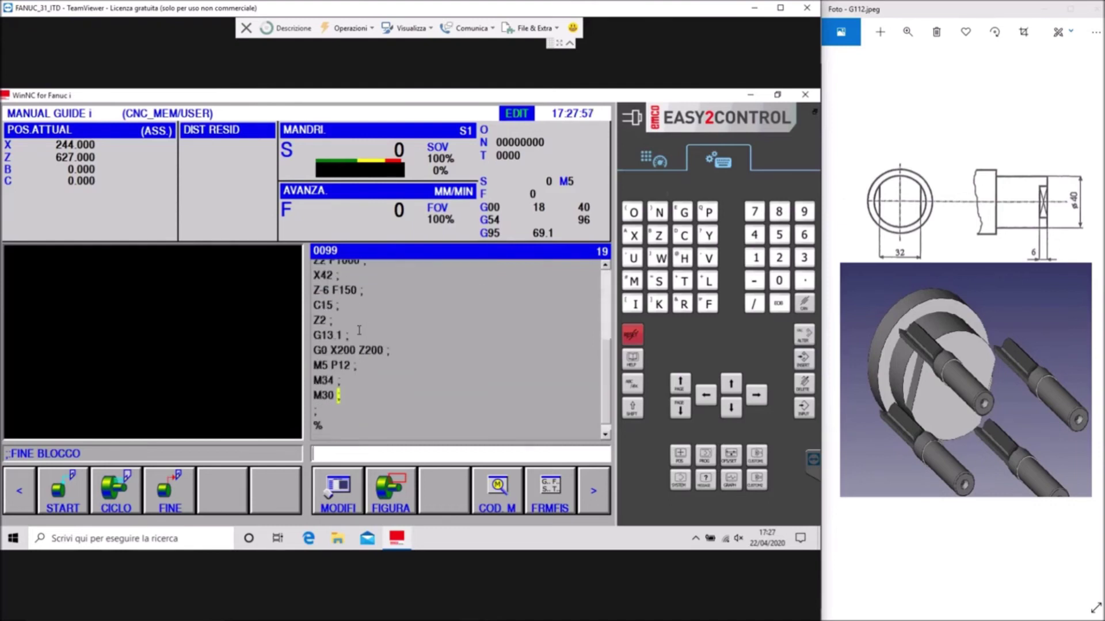
scroll(359, 330, "up", 3)
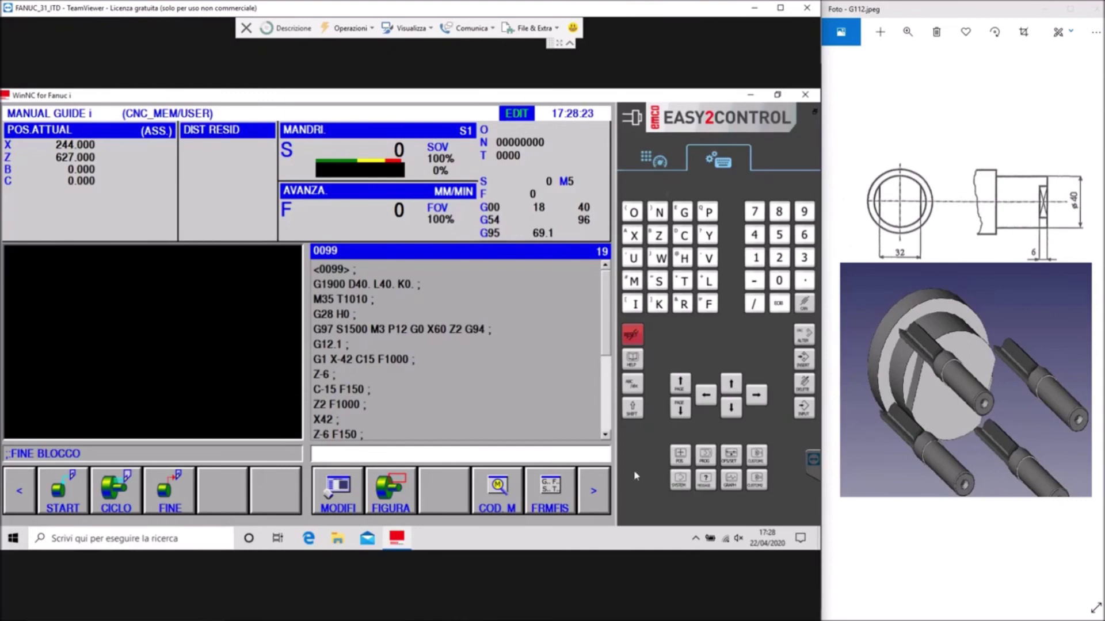
Switch to the machine control panel and open the tool correction table's tool data
left_click(650, 158)
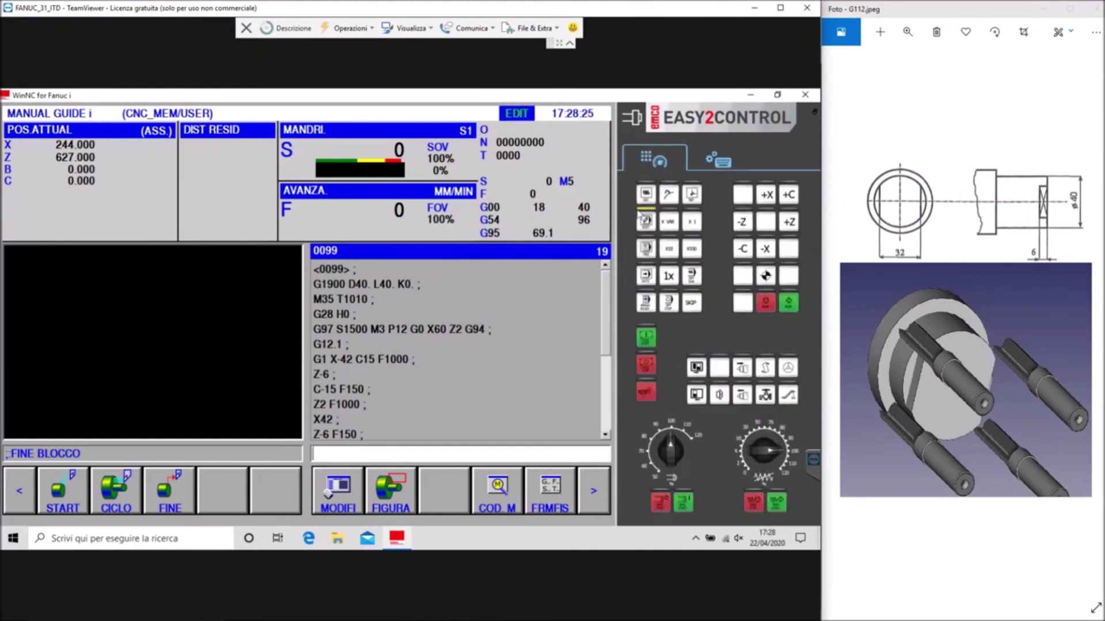
left_click(593, 489)
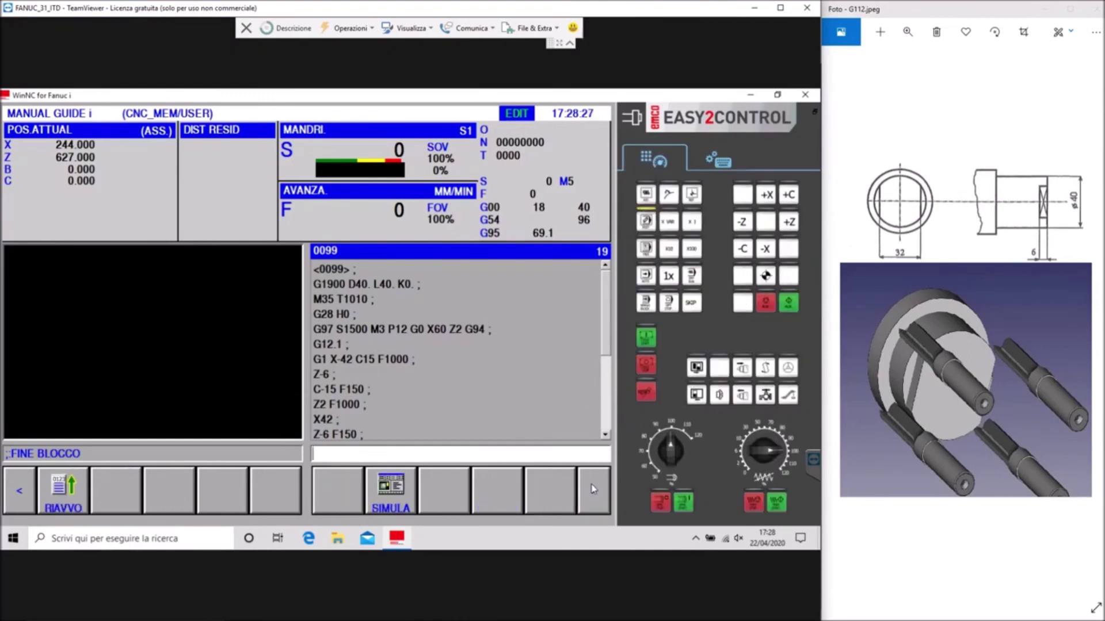
left_click(593, 489)
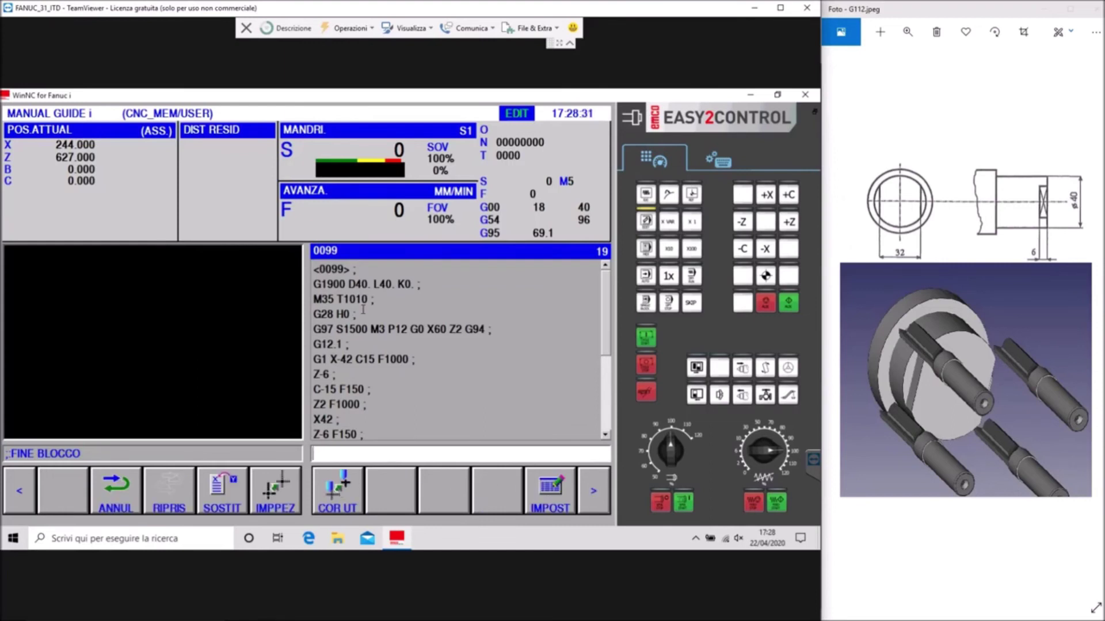
left_click(338, 507)
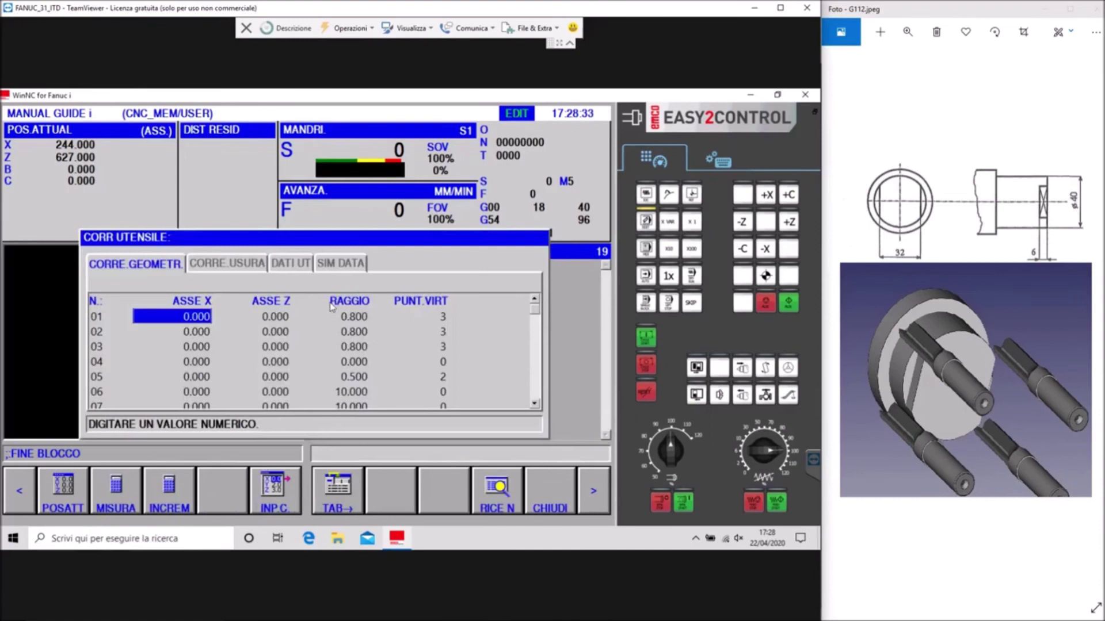
scroll(142, 361, "down", 2)
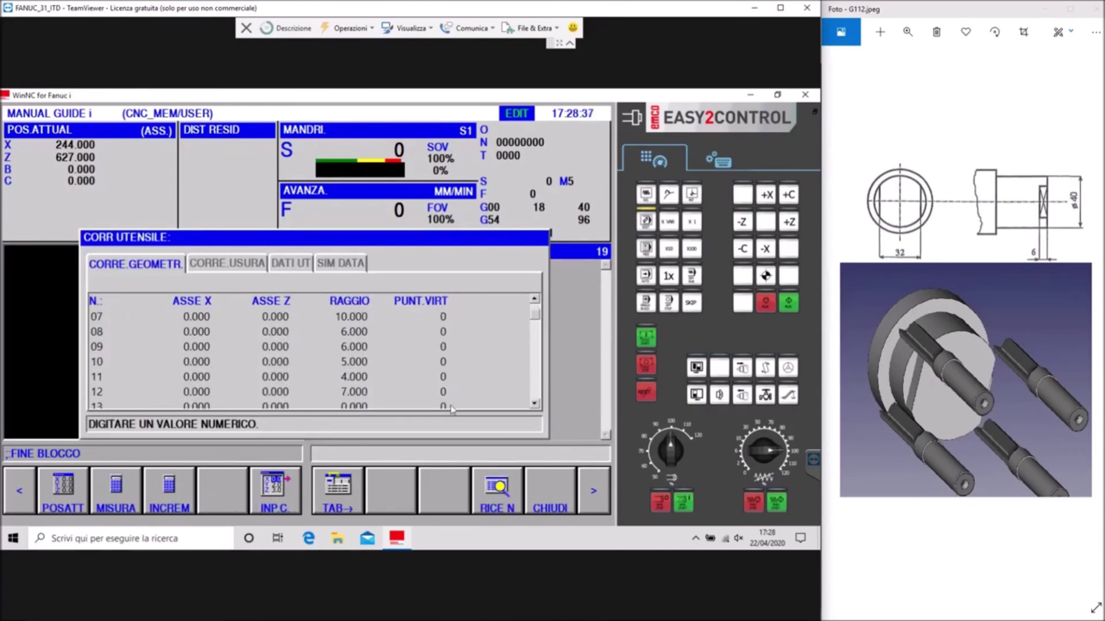
left_click(333, 270)
left_click(294, 269)
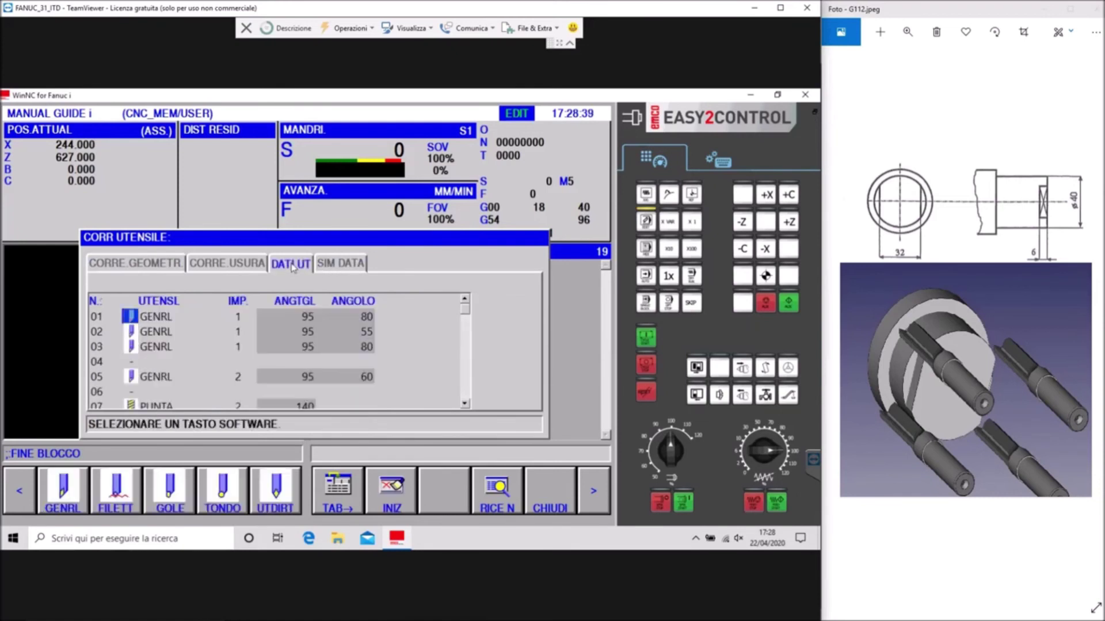
Give tool 10 the spring green (#00ff7f) 3D simulation colour
scroll(136, 393, "down", 1)
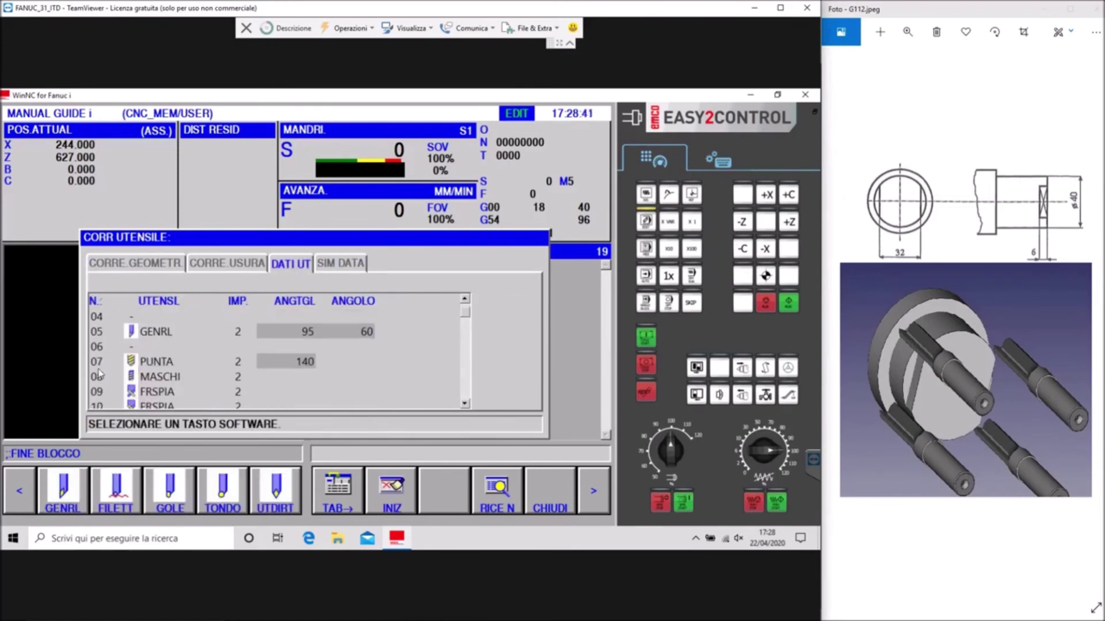
scroll(133, 405, "down", 1)
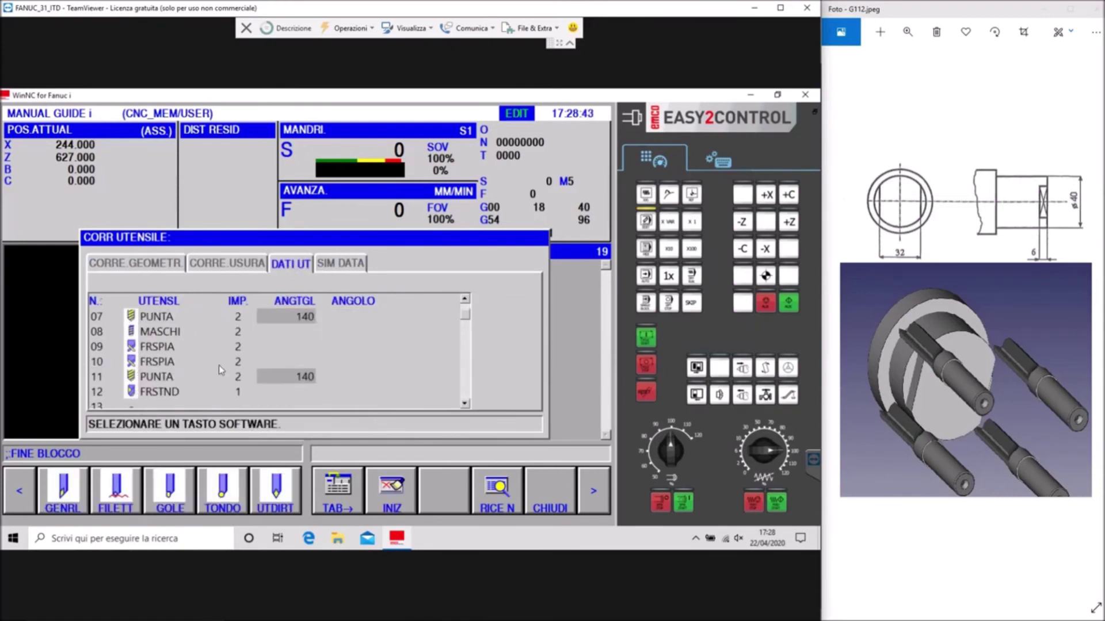
left_click(246, 361)
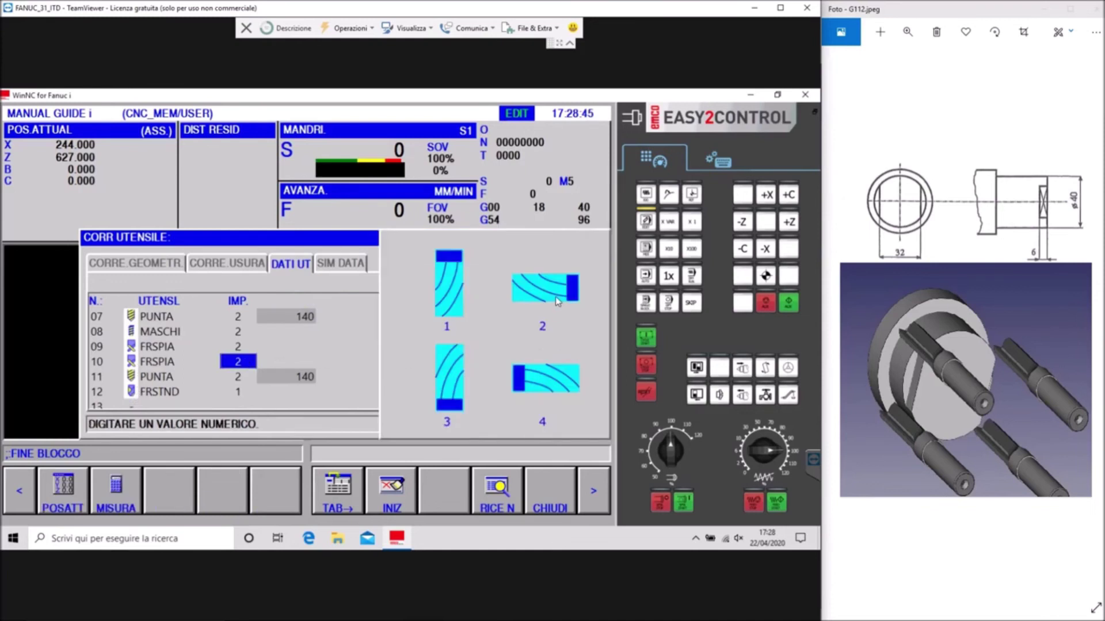
left_click(353, 264)
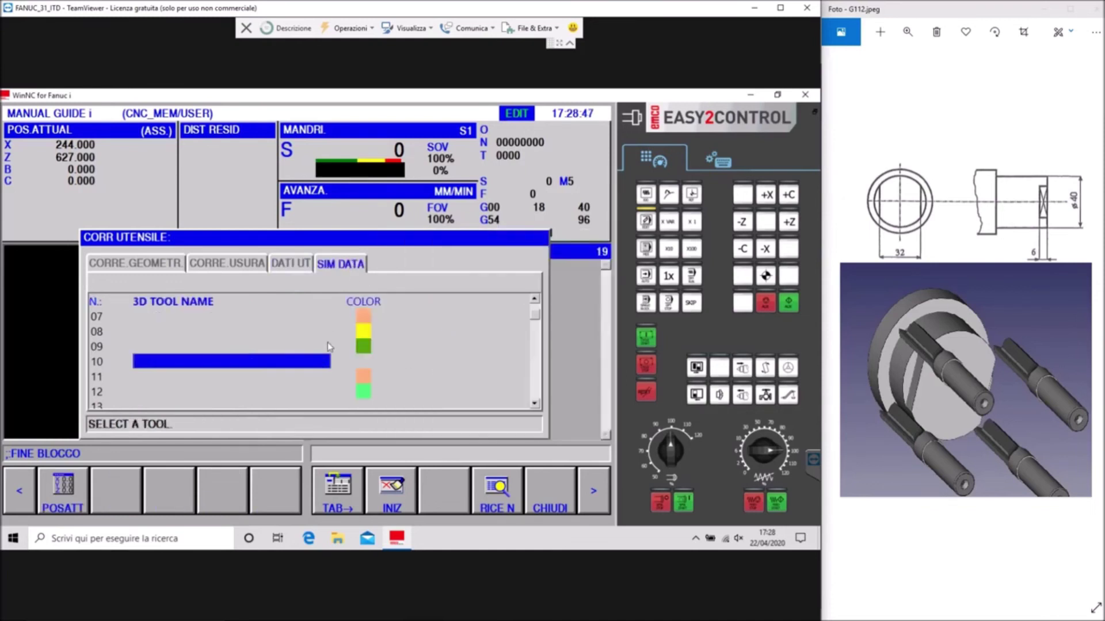
double_click(361, 367)
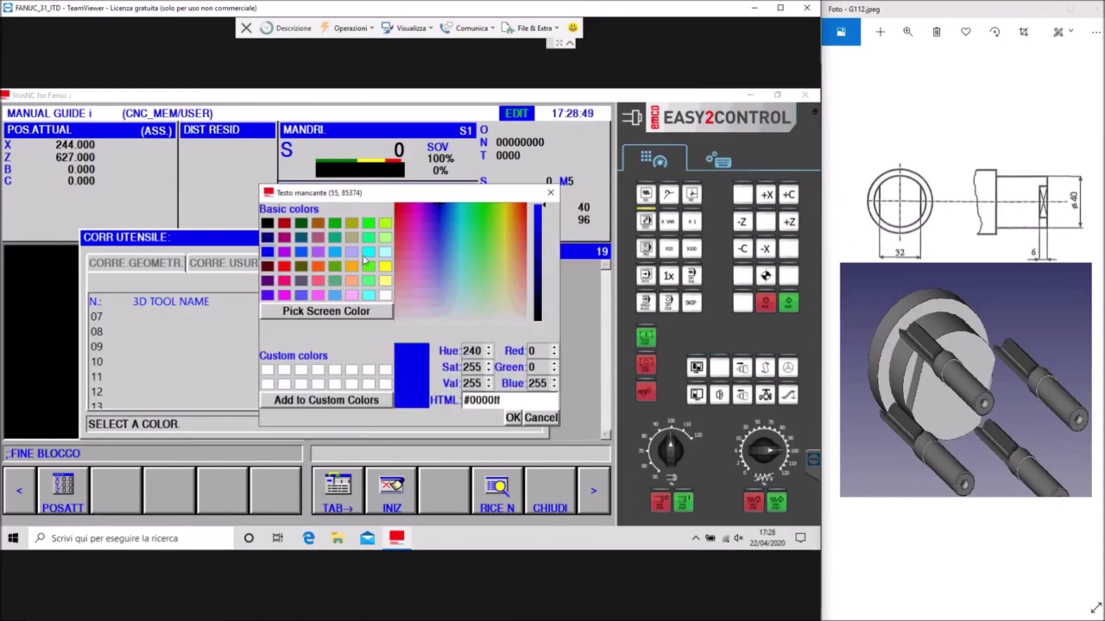
left_click(368, 238)
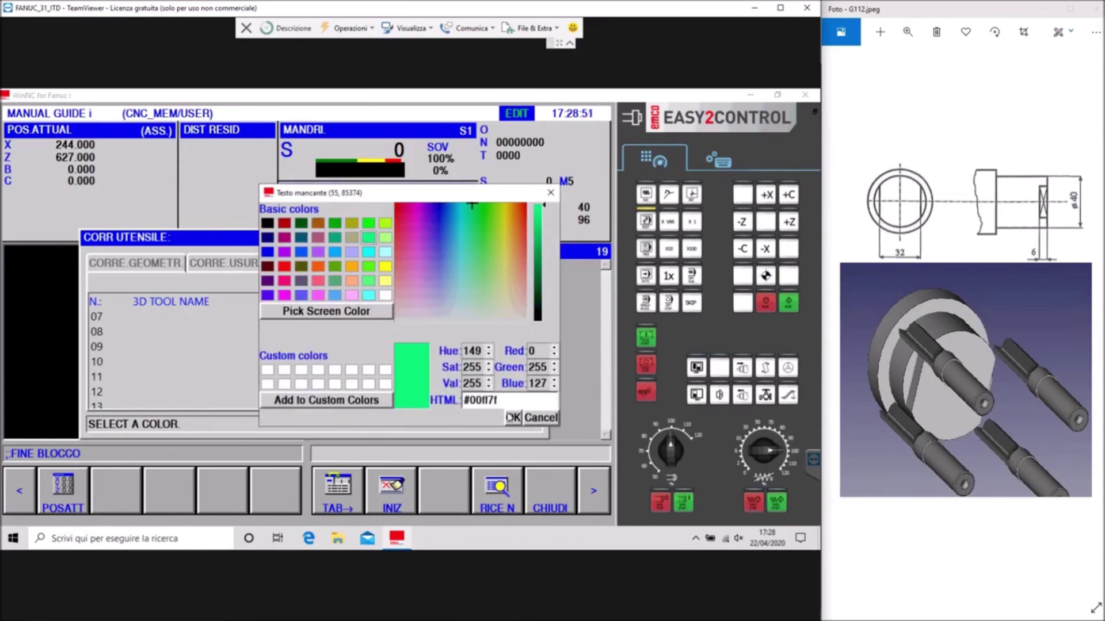
left_click(510, 420)
Close the tool correction table and start program 0099's animated simulation from the beginning
left_click(540, 485)
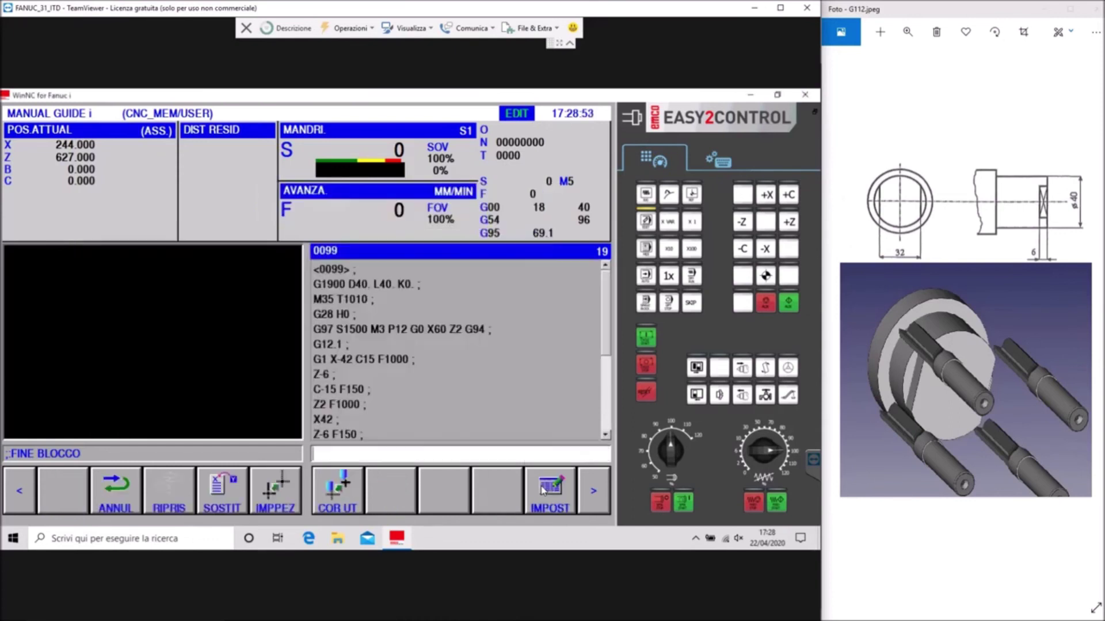
left_click(588, 507)
left_click(595, 506)
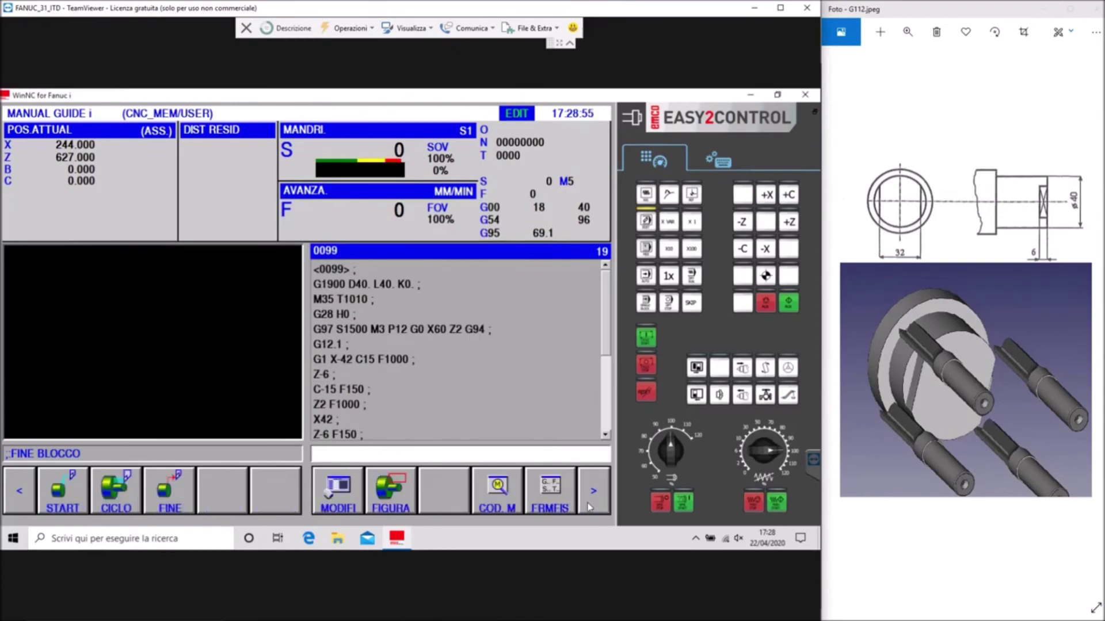
left_click(588, 504)
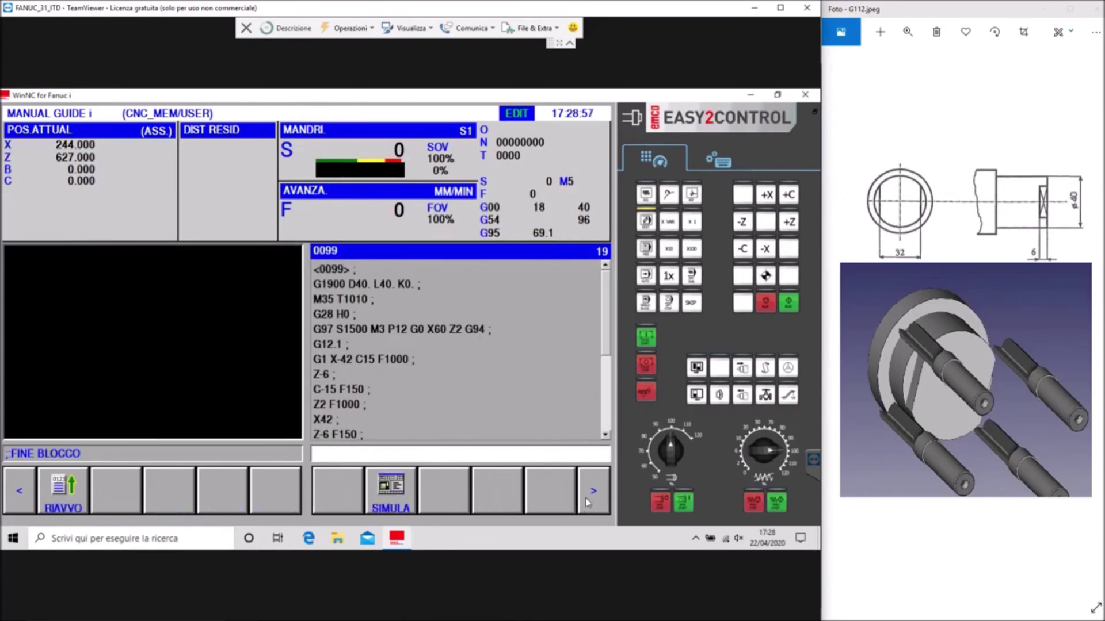
left_click(408, 498)
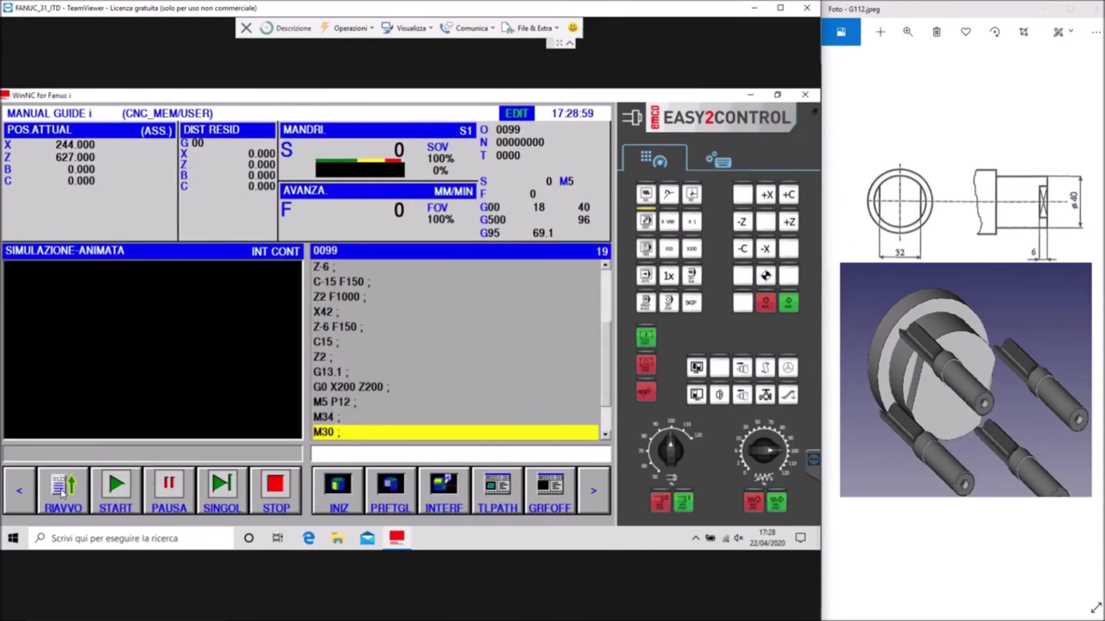
left_click(62, 491)
left_click(115, 494)
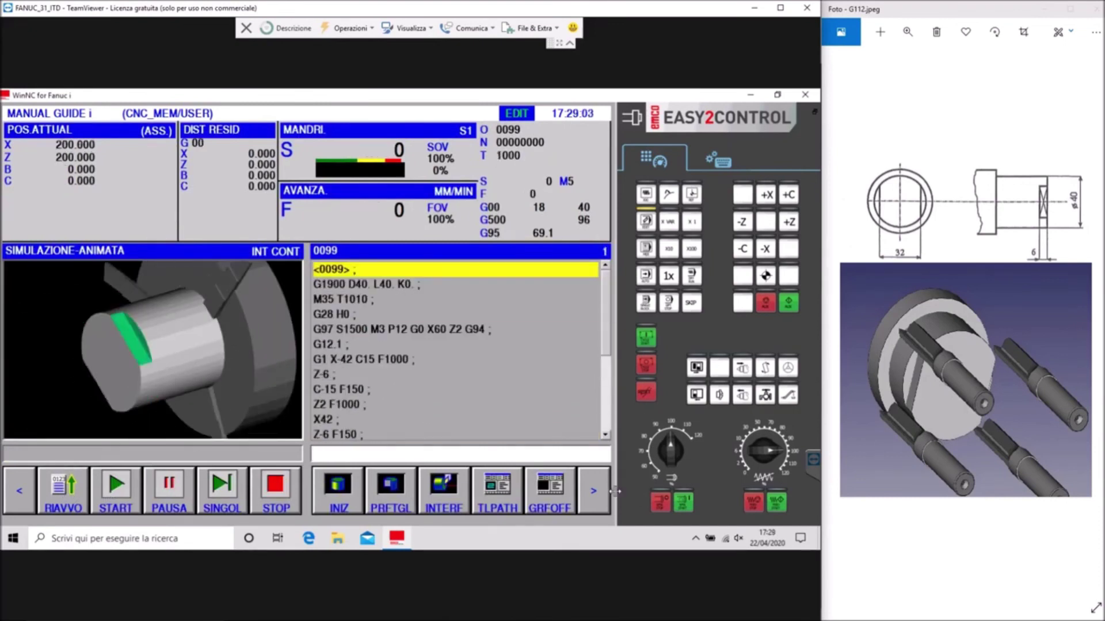
Rotate the simulated part to an isometric view
left_click(603, 501)
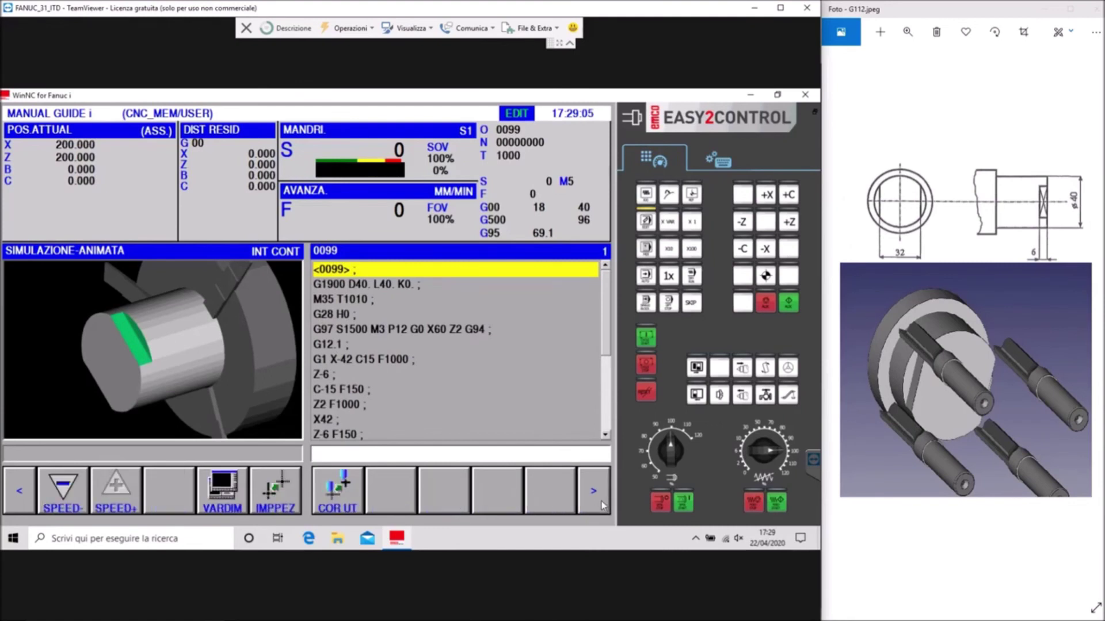
left_click(599, 505)
left_click(595, 508)
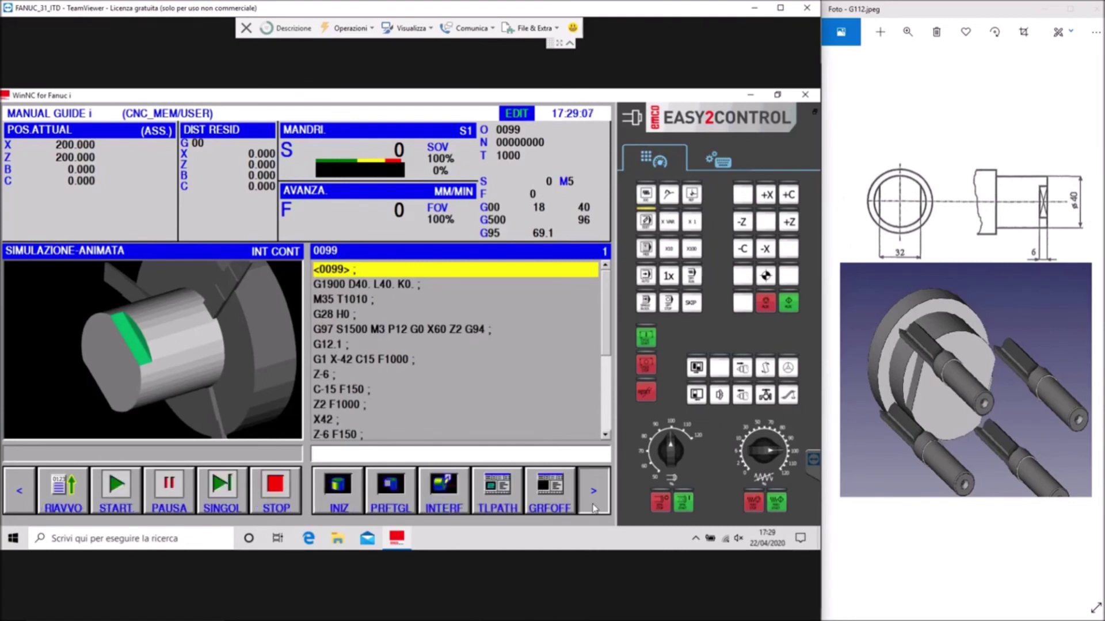
left_click(292, 511)
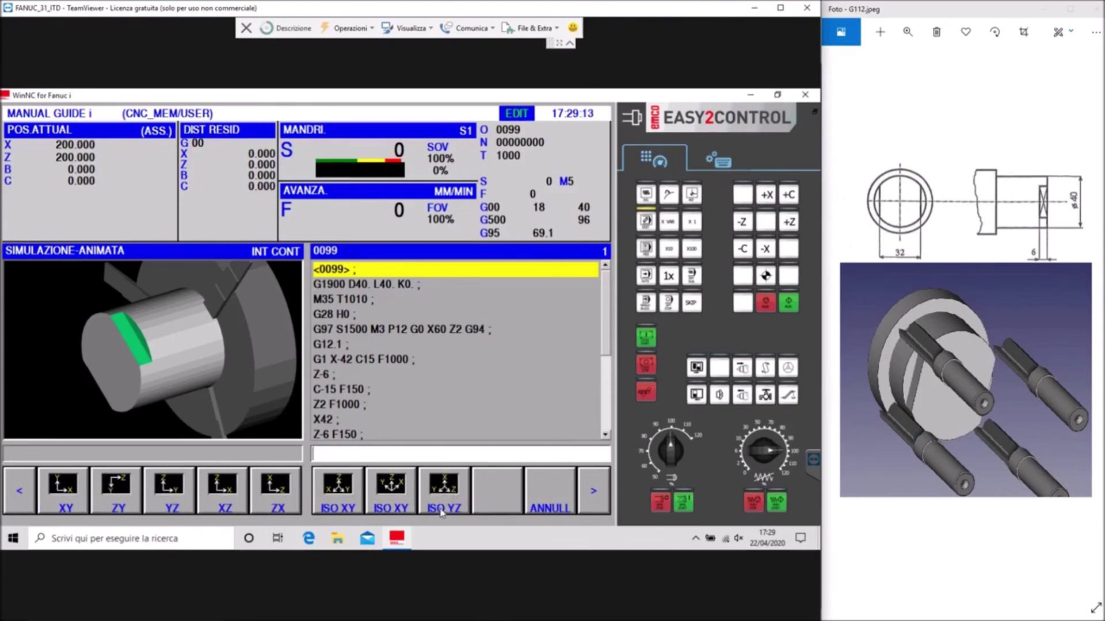
left_click(441, 512)
left_click(590, 507)
left_click(589, 507)
left_click(593, 505)
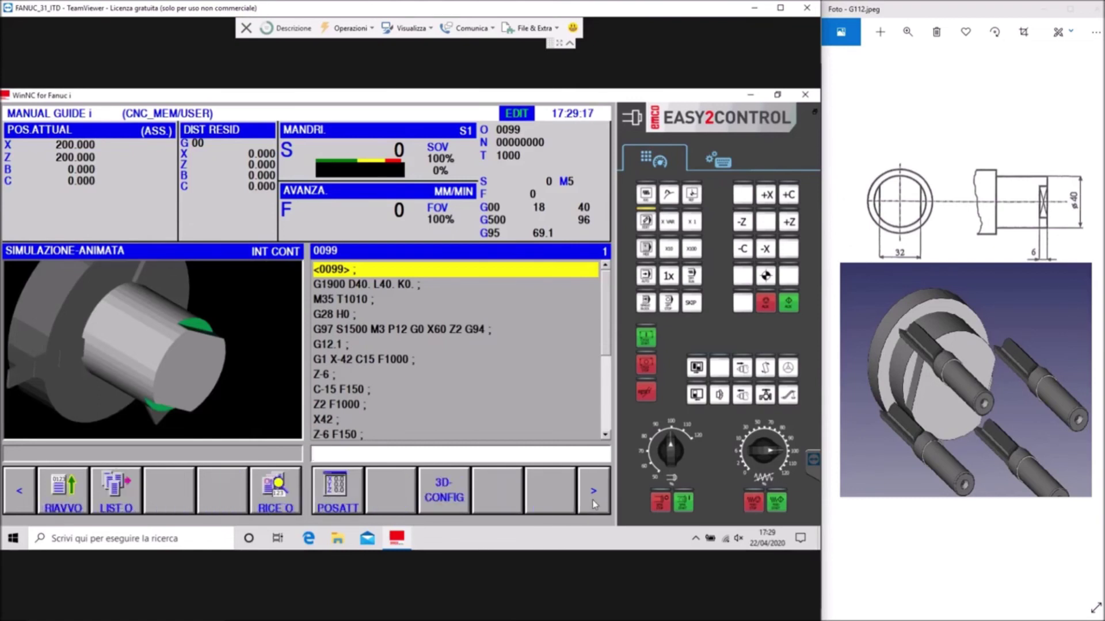
Single-step through the T1010 tool change, S1500 spindle start and G12.1 plunge to Z-6
left_click(104, 486)
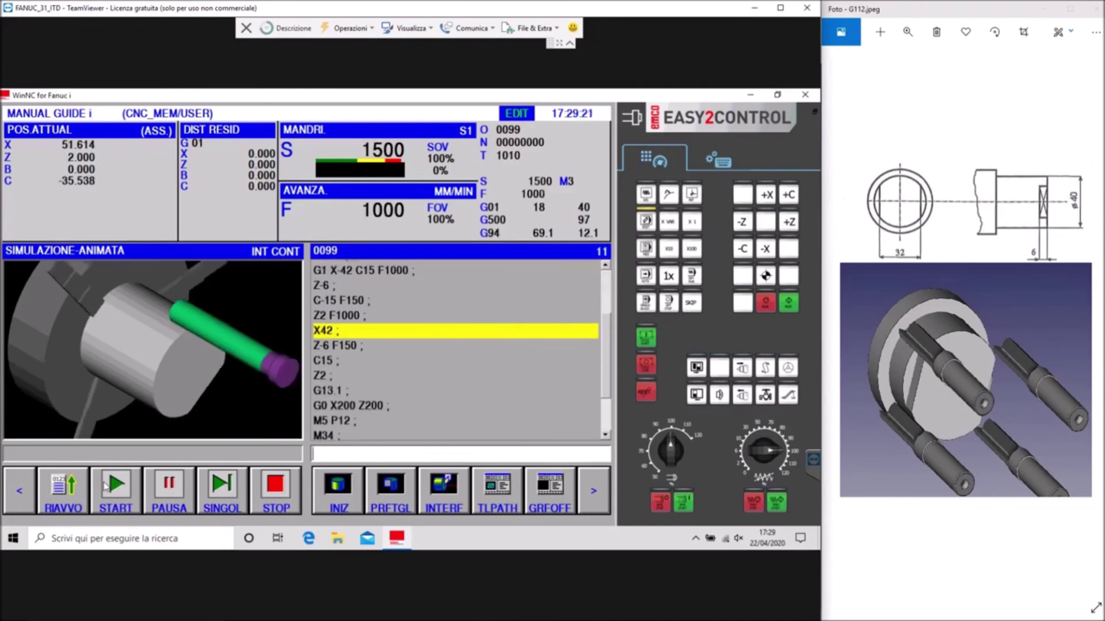
left_click(235, 505)
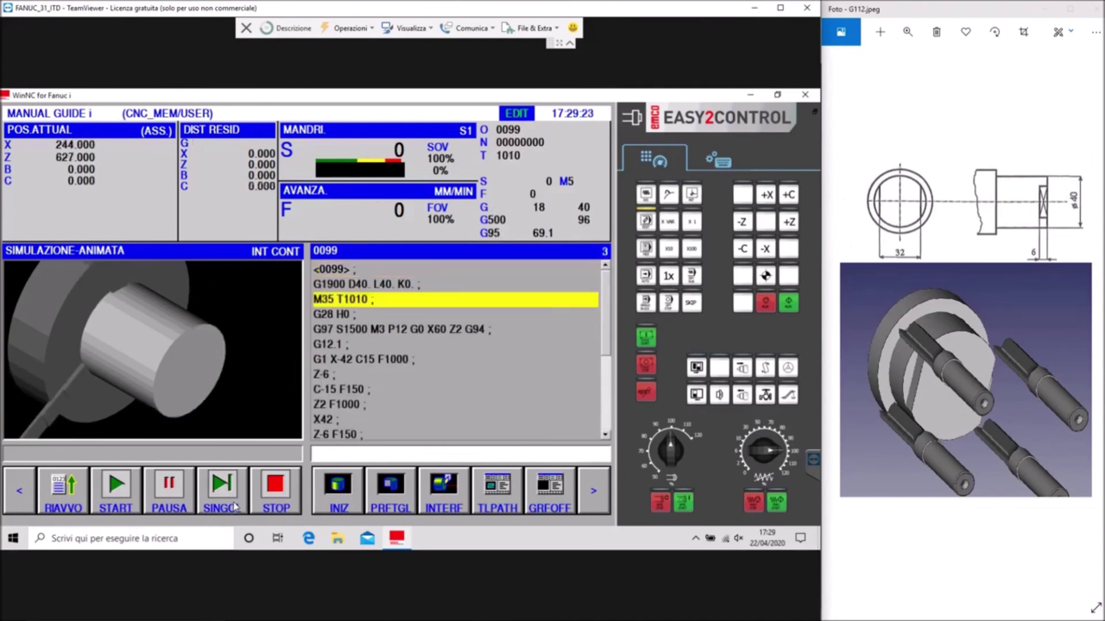
left_click(234, 505)
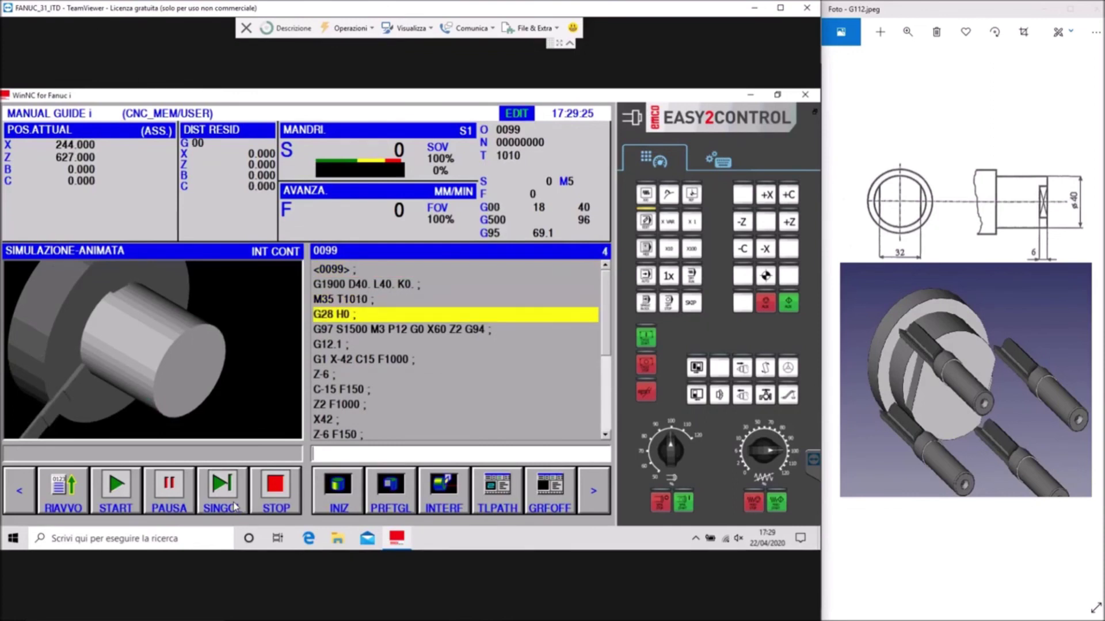
left_click(235, 505)
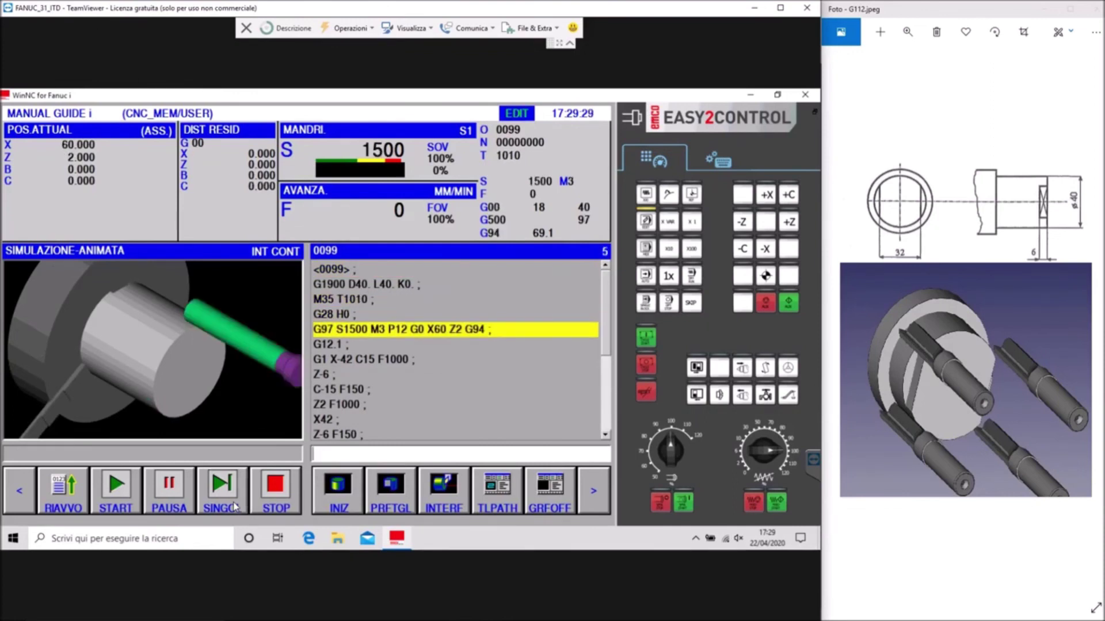
left_click(234, 505)
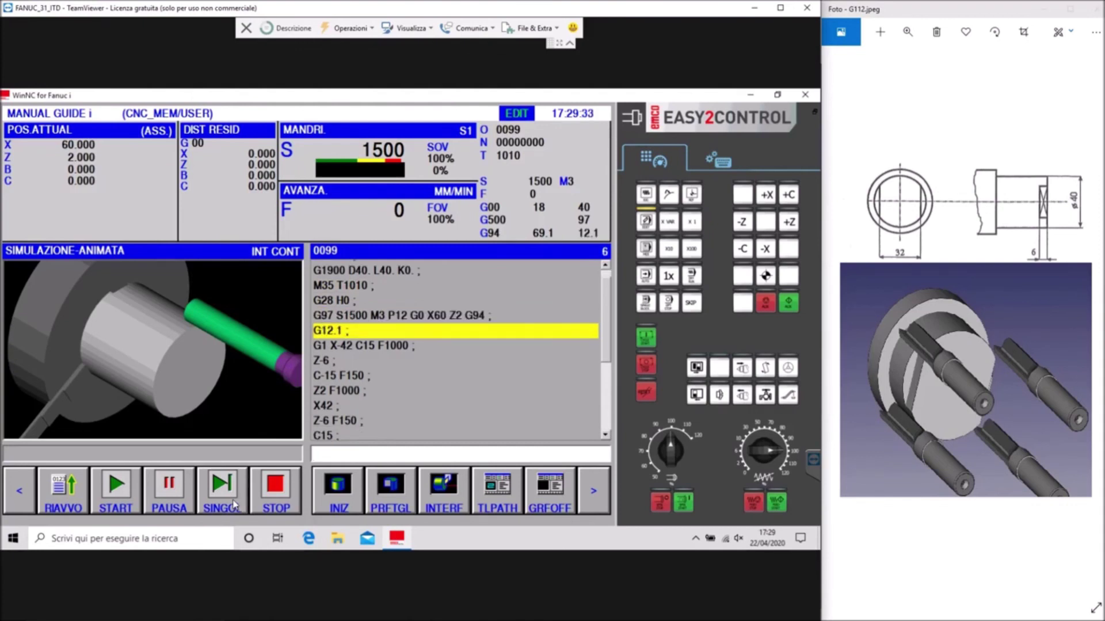
left_click(235, 505)
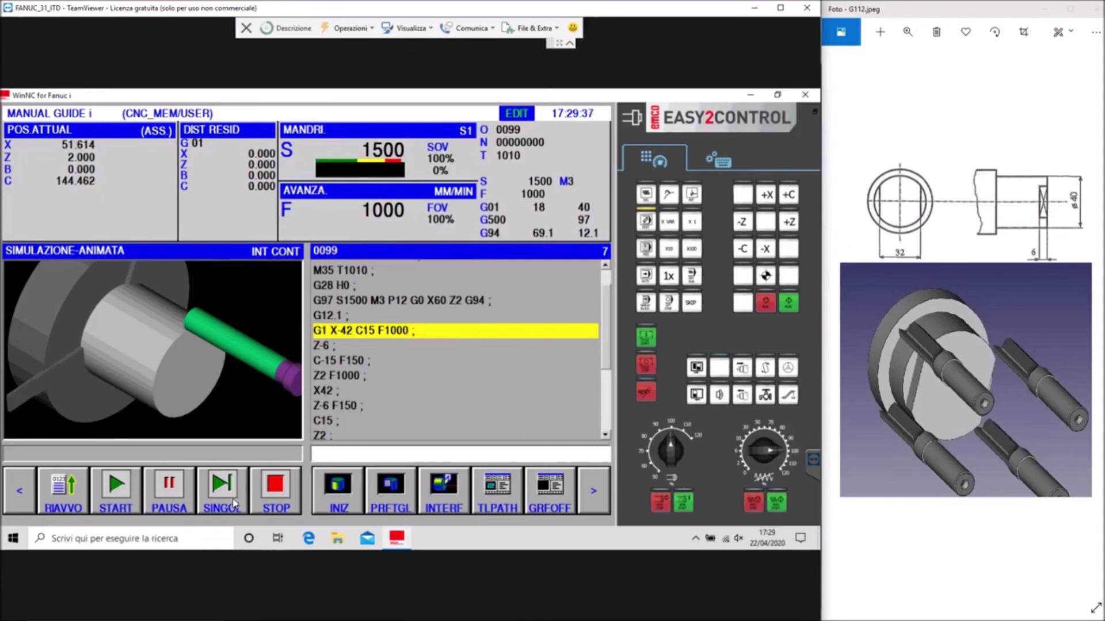
left_click(234, 505)
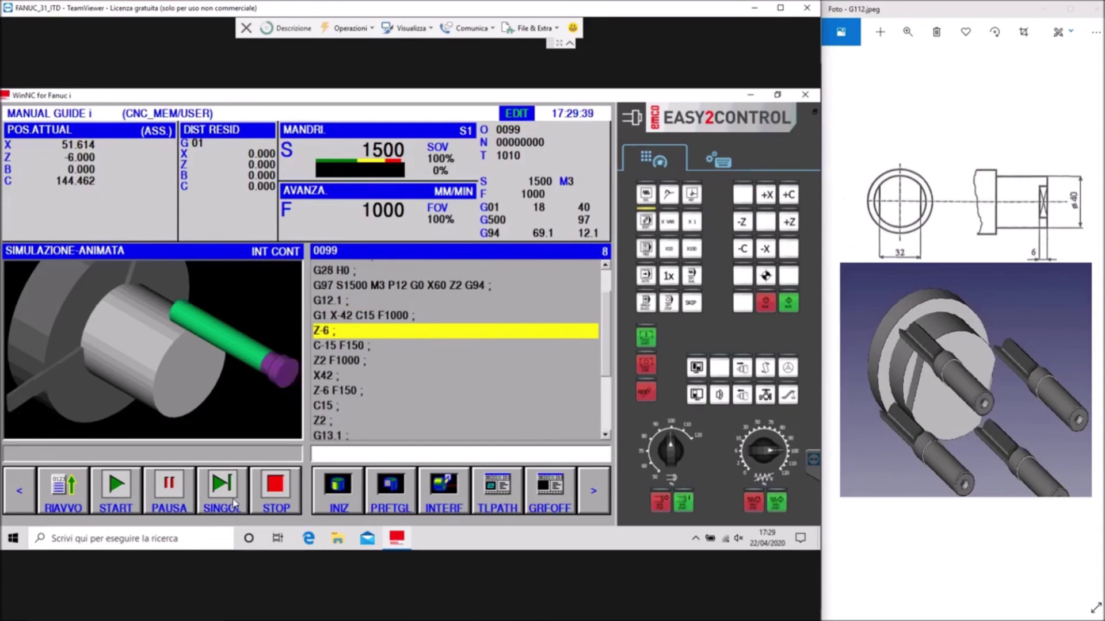
Single-step the C-15 and C15 flat cuts through to the G0 X200 Z200 retract
left_click(234, 505)
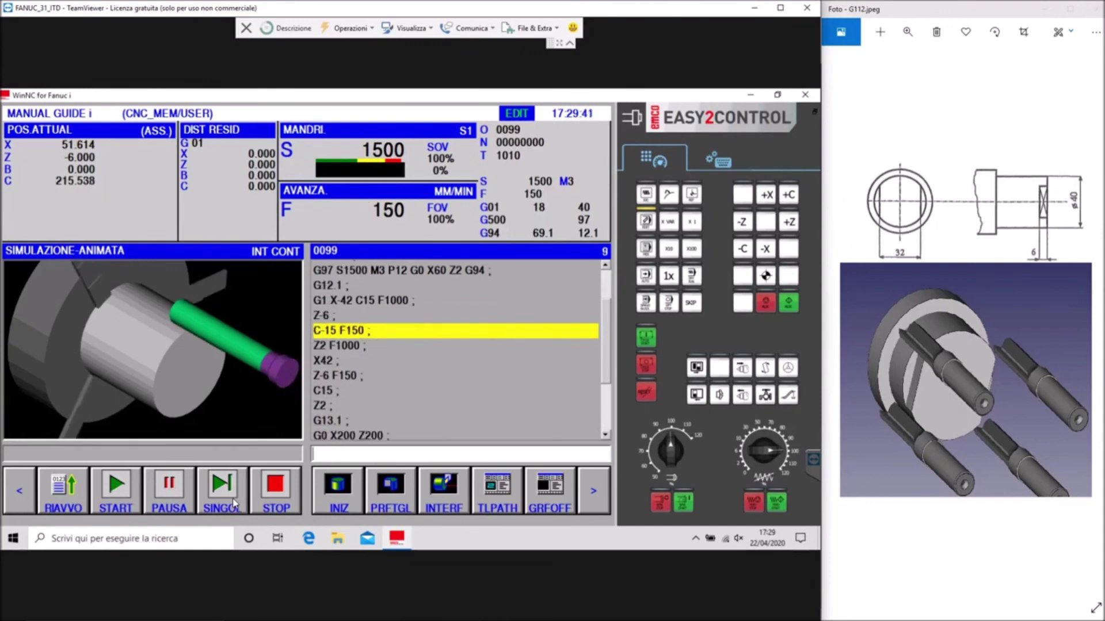
left_click(233, 503)
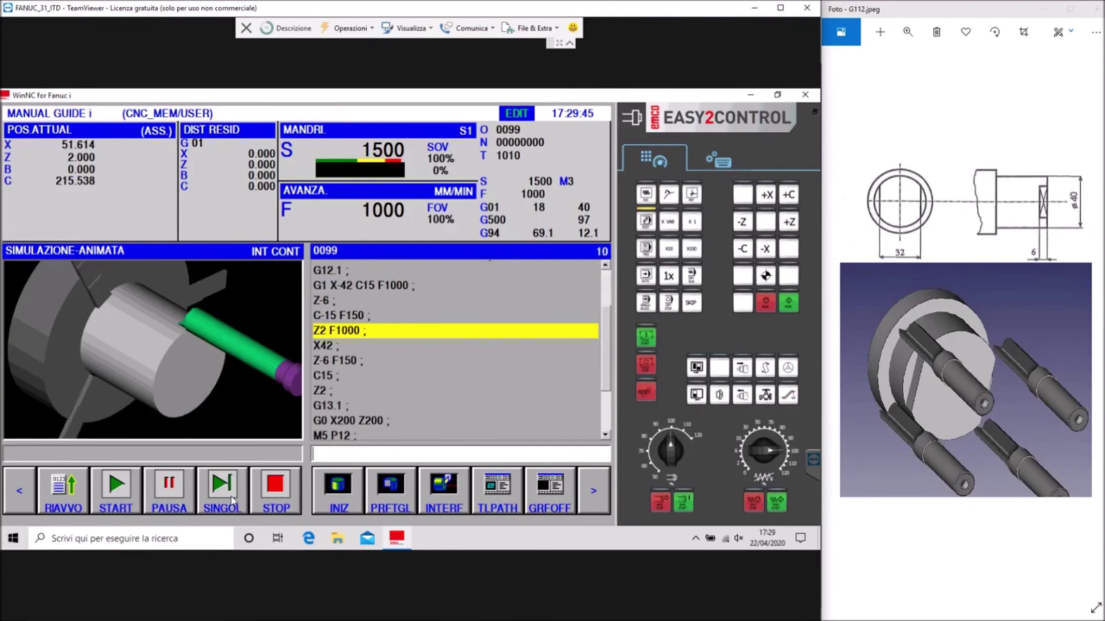
left_click(233, 501)
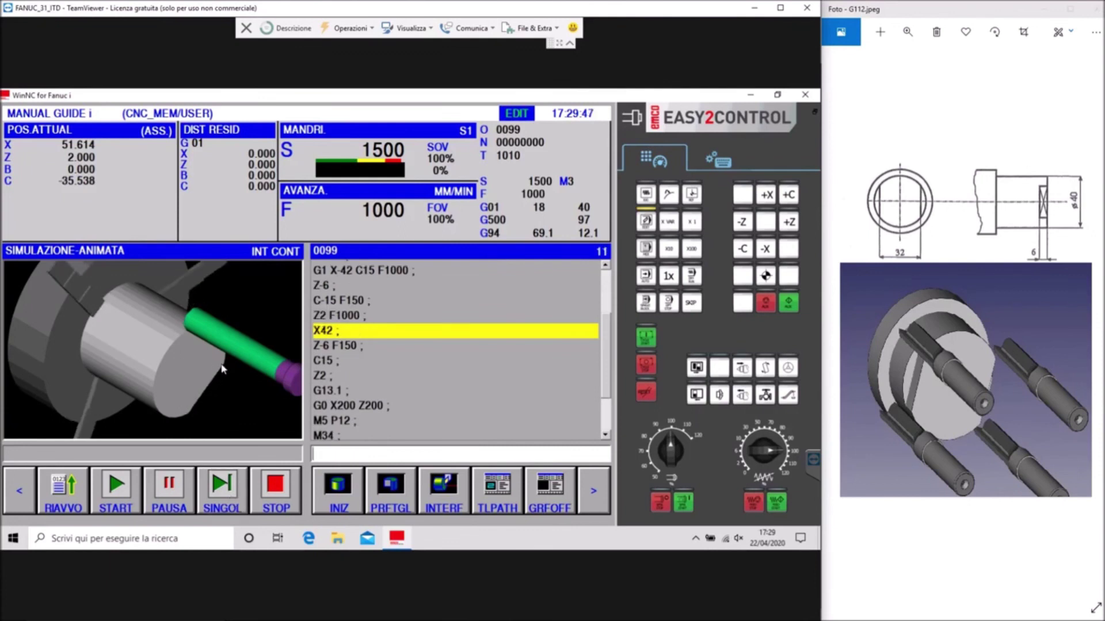
left_click(223, 498)
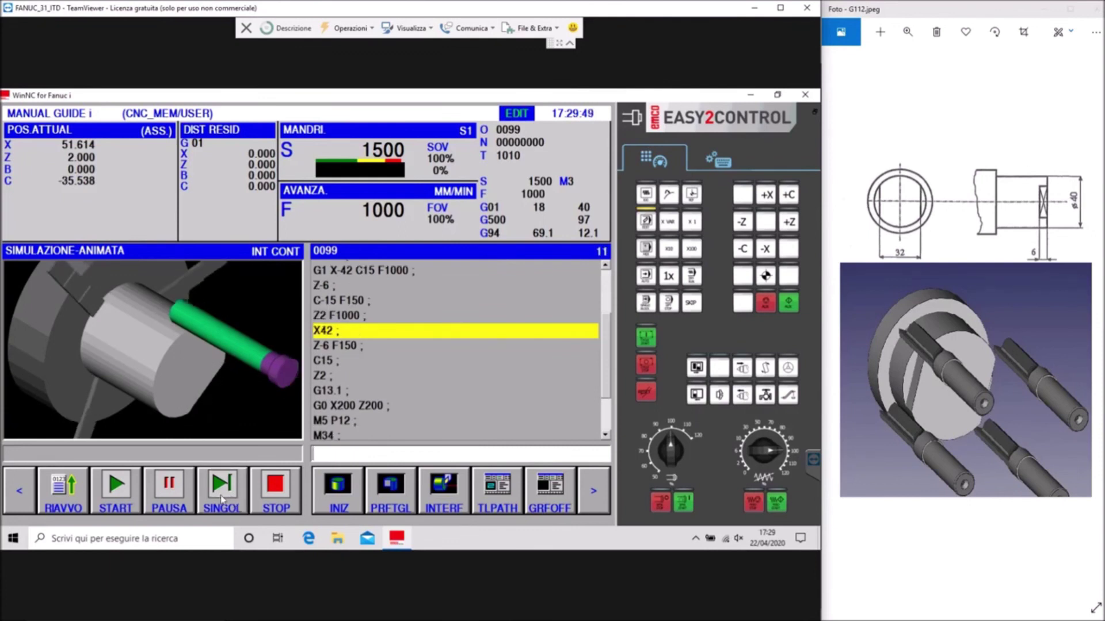
left_click(222, 499)
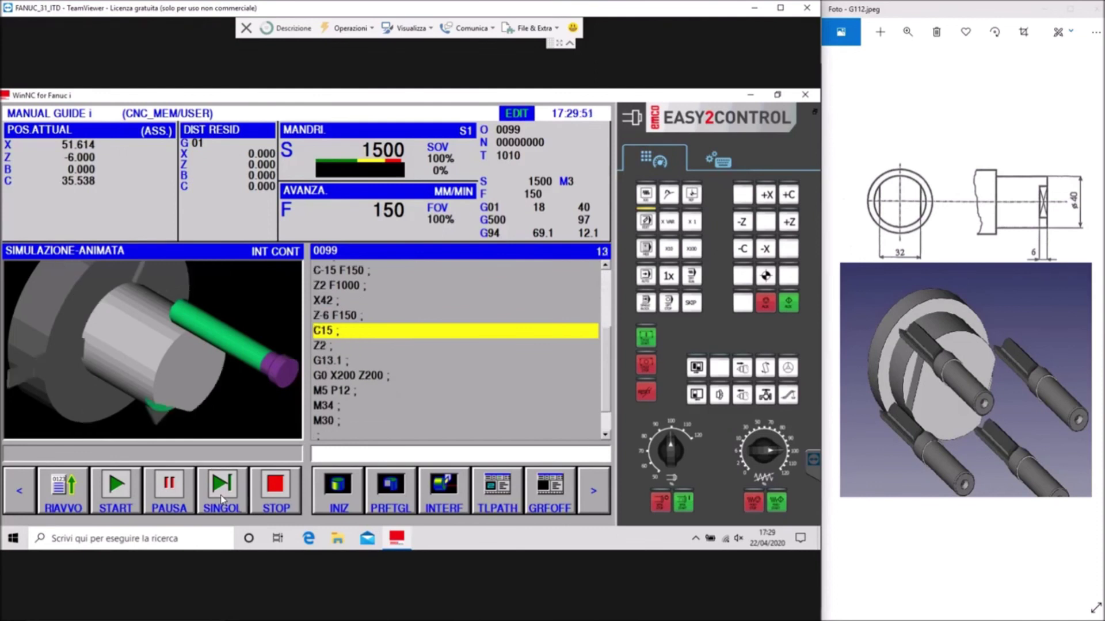
left_click(223, 498)
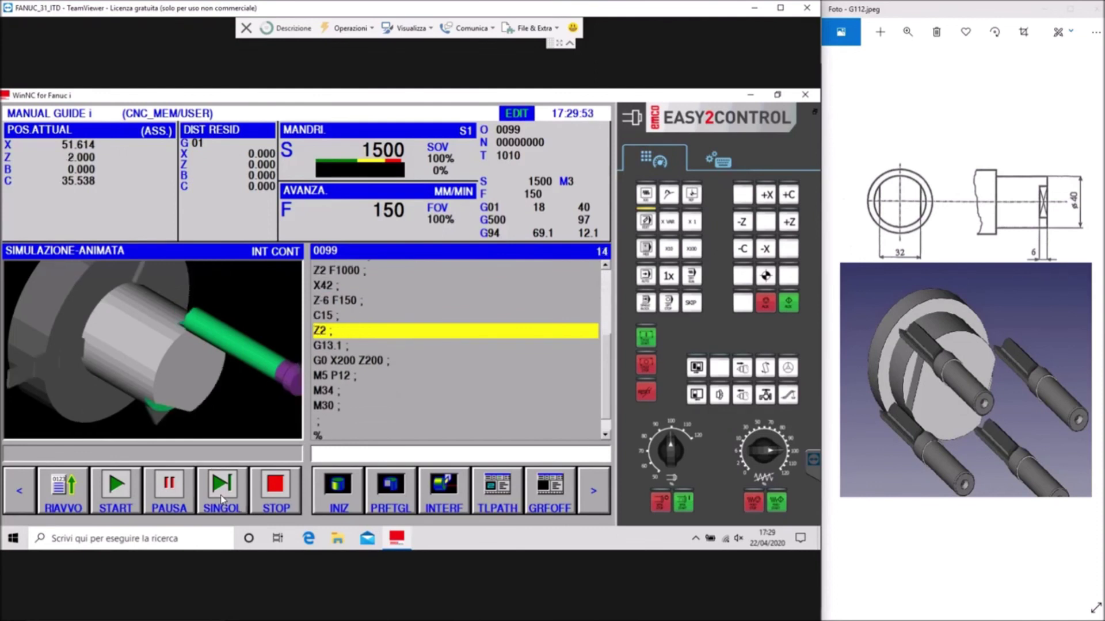
left_click(222, 498)
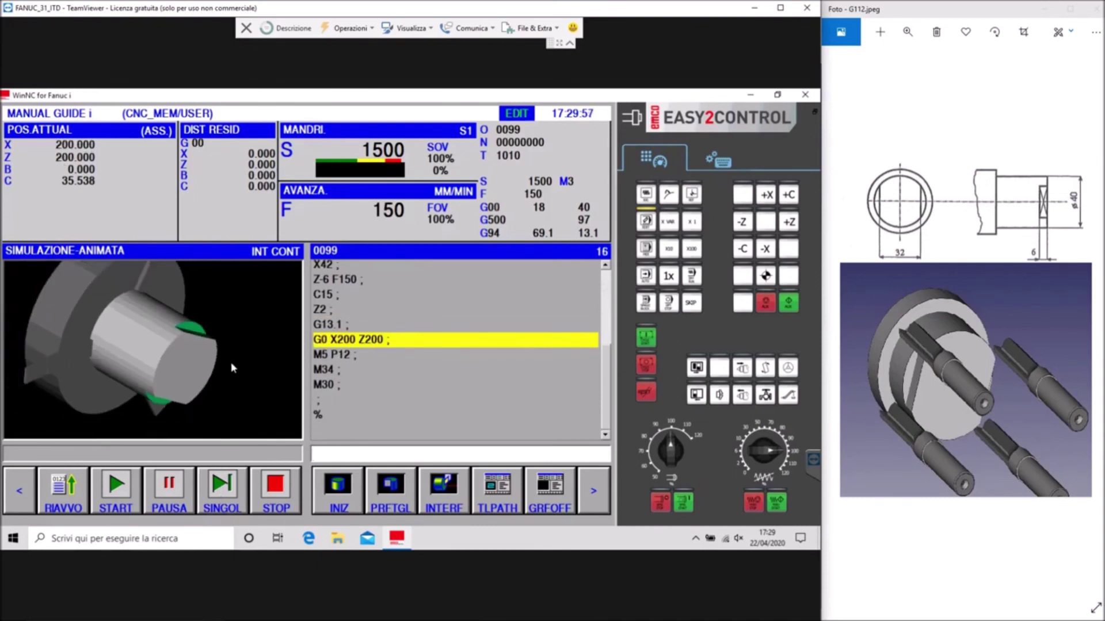
Rewind program 0099 to its <0099> first line, keeping the finished part displayed
left_click(131, 500)
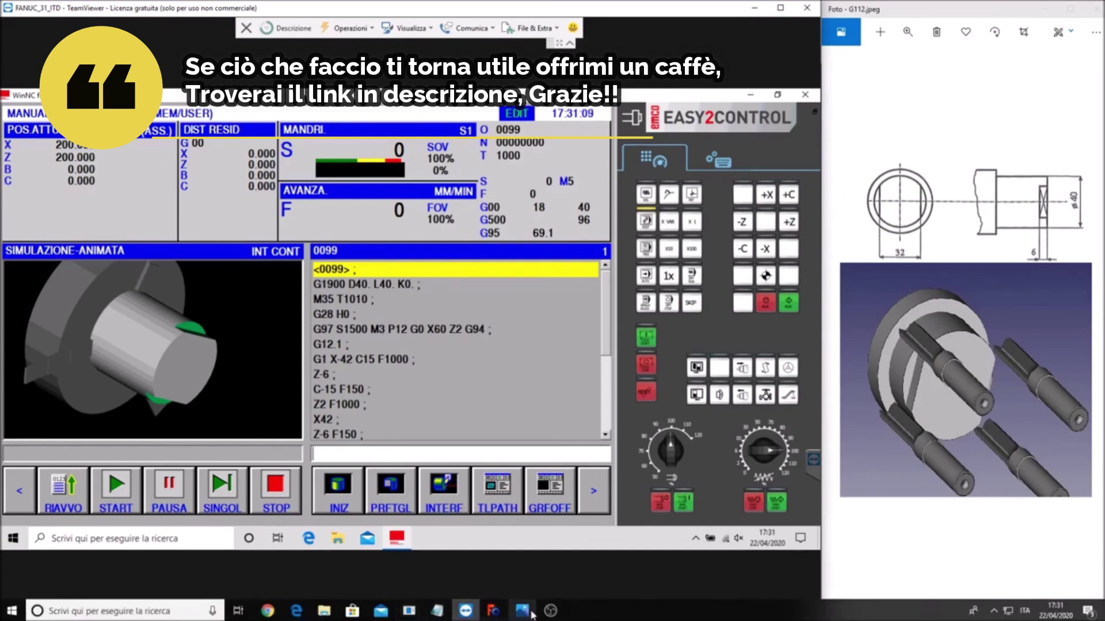
left_click(550, 615)
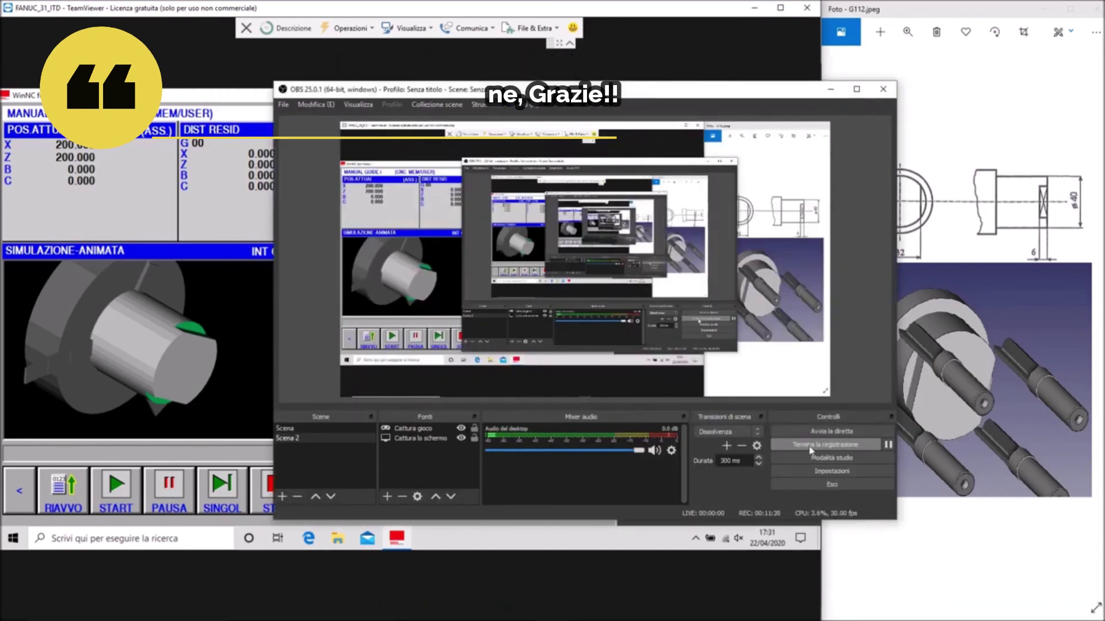